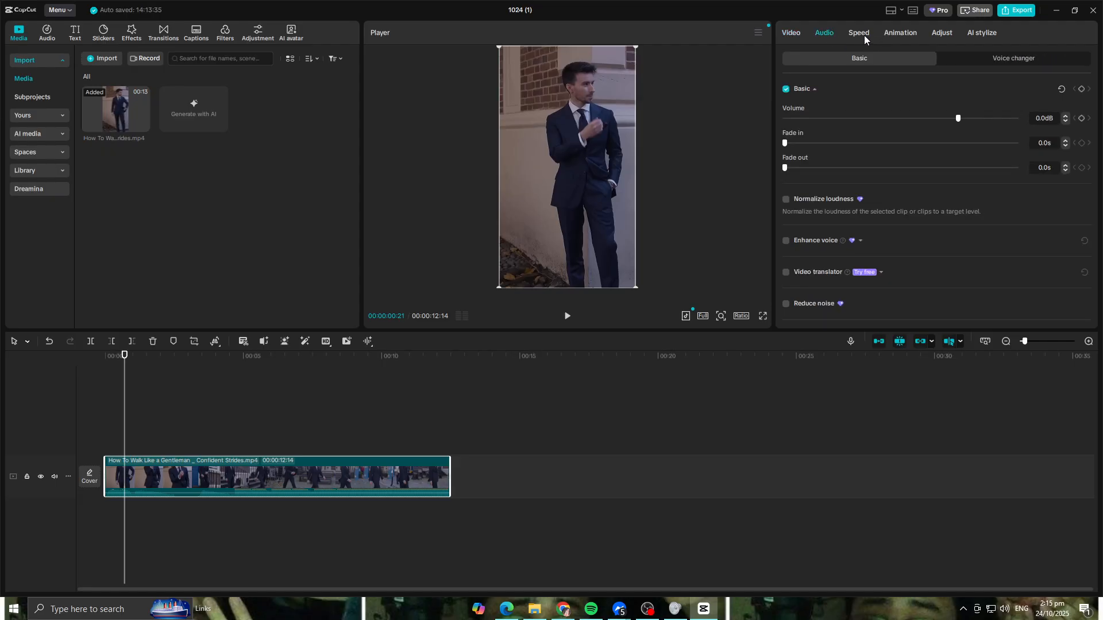
- Lower the gentleman walking clip's volume to -∞ dB and play the footage from the start
{"action": "left_click_drag", "start_coordinate": [958, 118], "coordinate": [739, 86]}
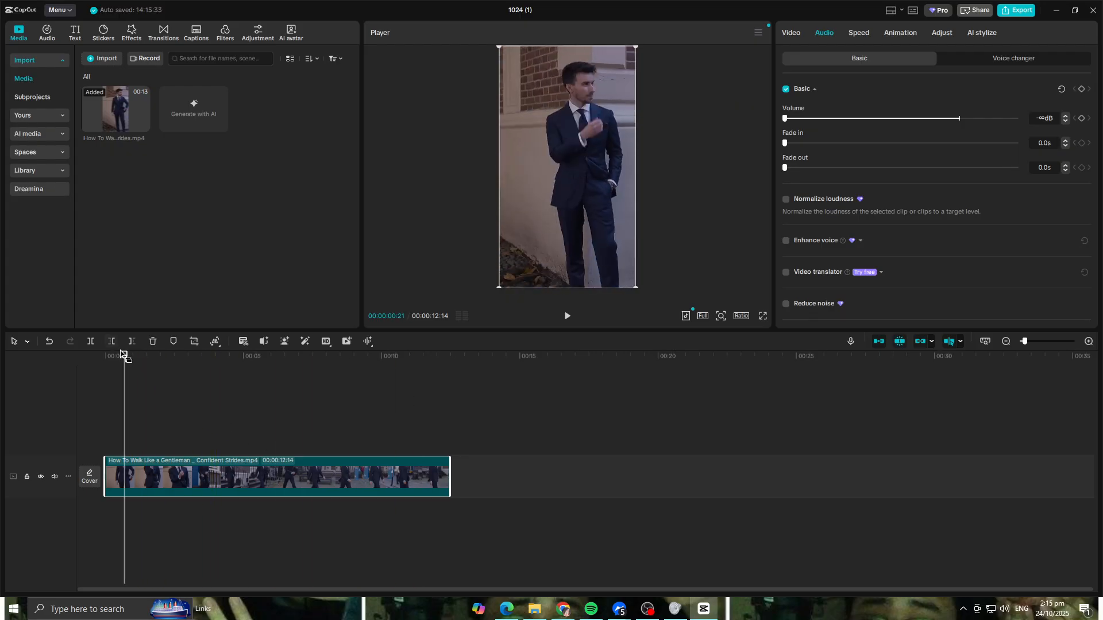
{"action": "left_click", "coordinate": [568, 316]}
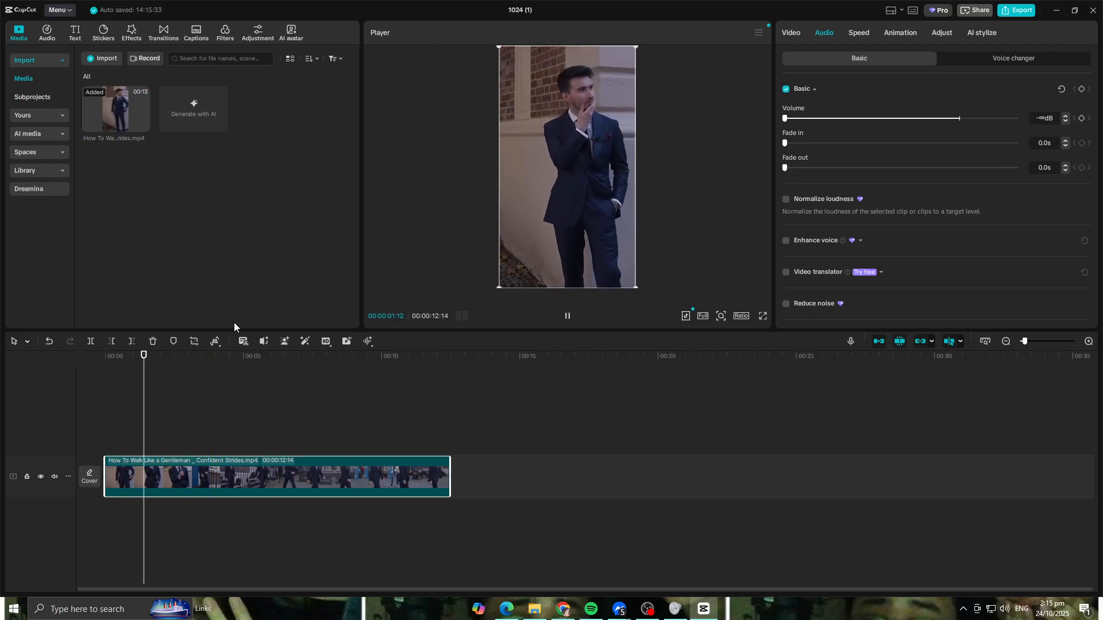
{"action": "left_click_drag", "start_coordinate": [171, 363], "coordinate": [59, 414]}
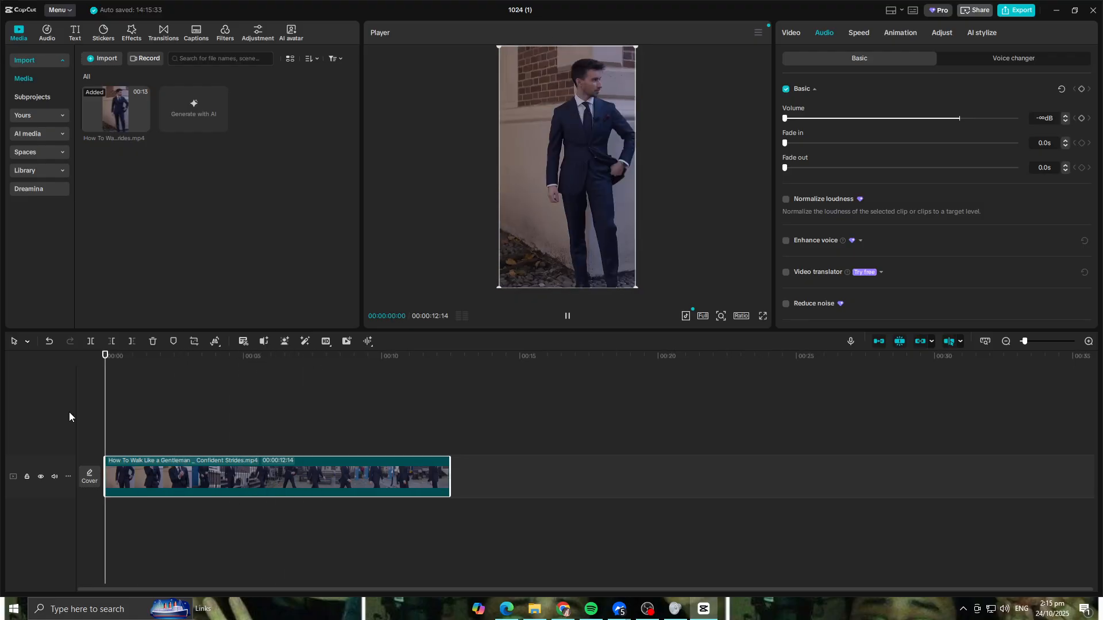
{"action": "left_click", "coordinate": [567, 317]}
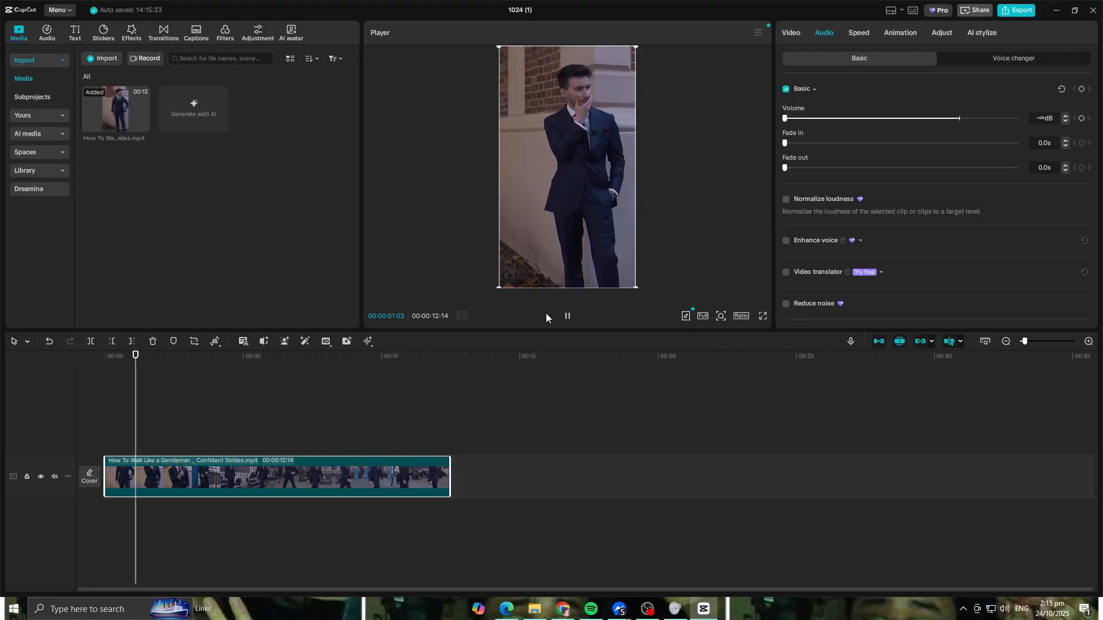
{"action": "left_click", "coordinate": [567, 316]}
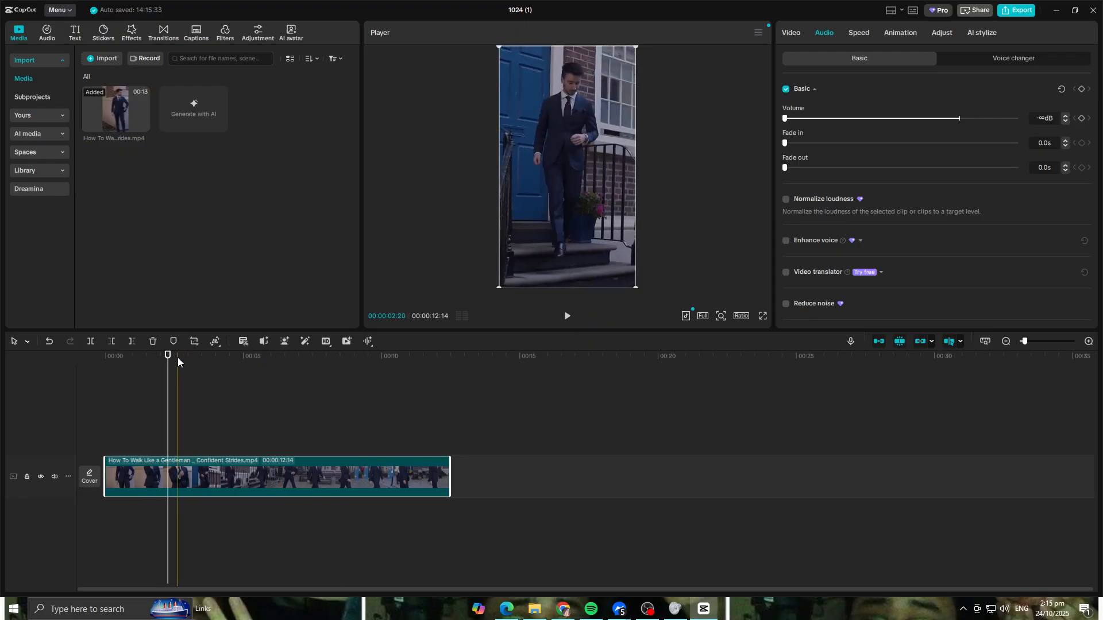
- Split the clip around the hand-on-chin moment, at about 0.8 s and 1.4 s
{"action": "left_click_drag", "start_coordinate": [167, 358], "coordinate": [131, 490]}
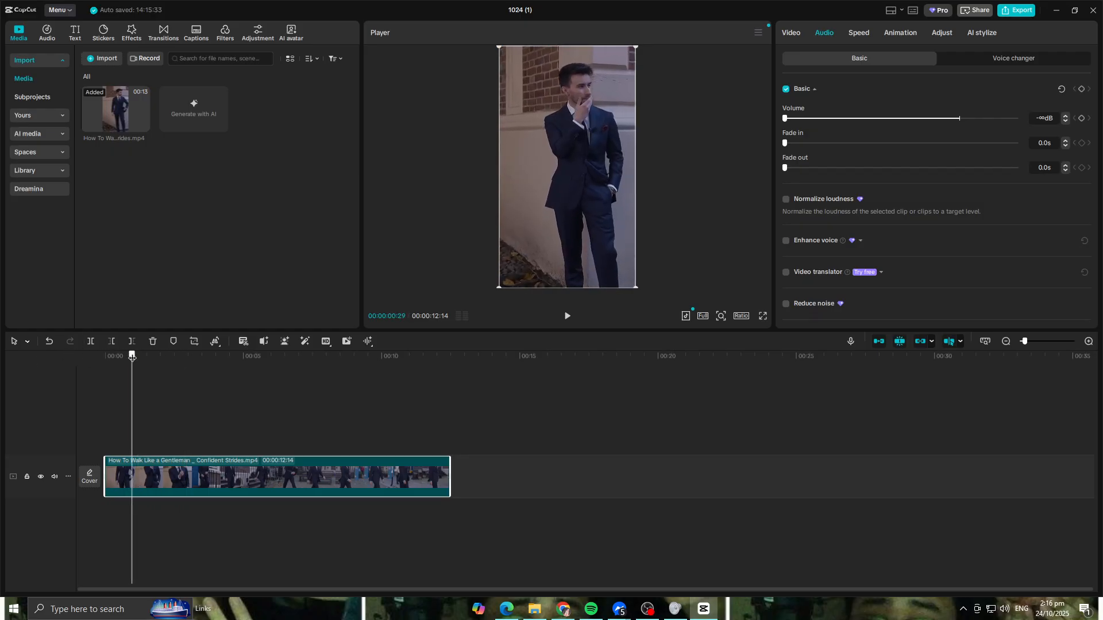
{"action": "left_click", "coordinate": [91, 341]}
{"action": "left_click_drag", "start_coordinate": [133, 358], "coordinate": [144, 356]}
{"action": "left_click", "coordinate": [91, 341]}
- Split the remaining footage at 00:00:03:25 and about 4.3 s, isolating a short shot on the stairs
{"action": "left_click_drag", "start_coordinate": [145, 357], "coordinate": [211, 361]}
{"action": "left_click", "coordinate": [111, 341]}
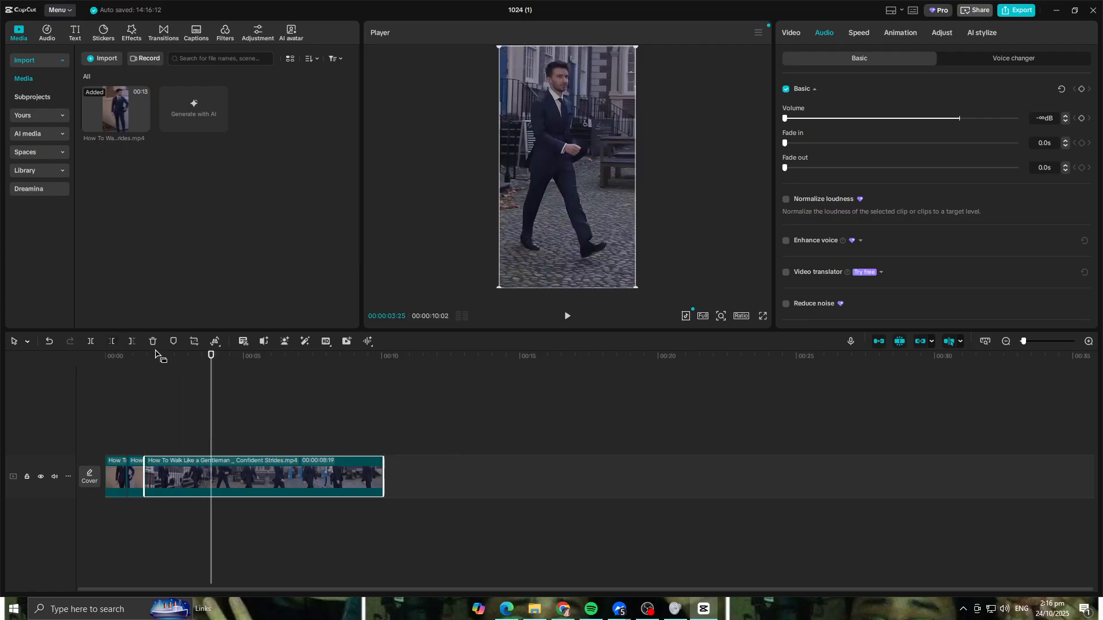
{"action": "key", "text": "ctrl+z"}
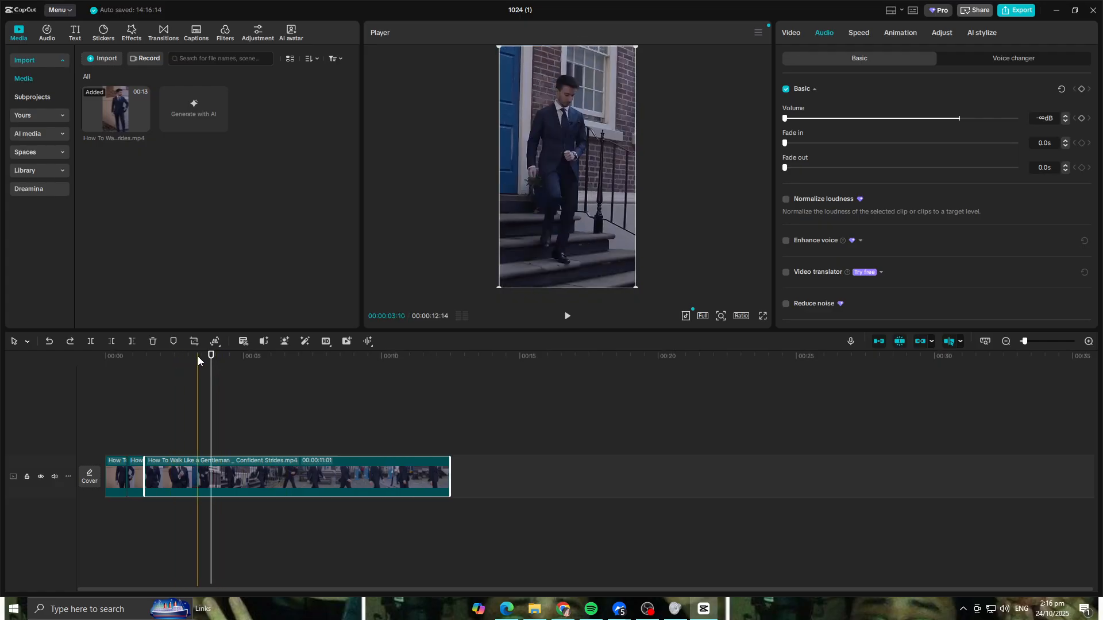
{"action": "left_click", "coordinate": [91, 342]}
{"action": "left_click_drag", "start_coordinate": [211, 360], "coordinate": [224, 364]}
{"action": "left_click", "coordinate": [87, 343]}
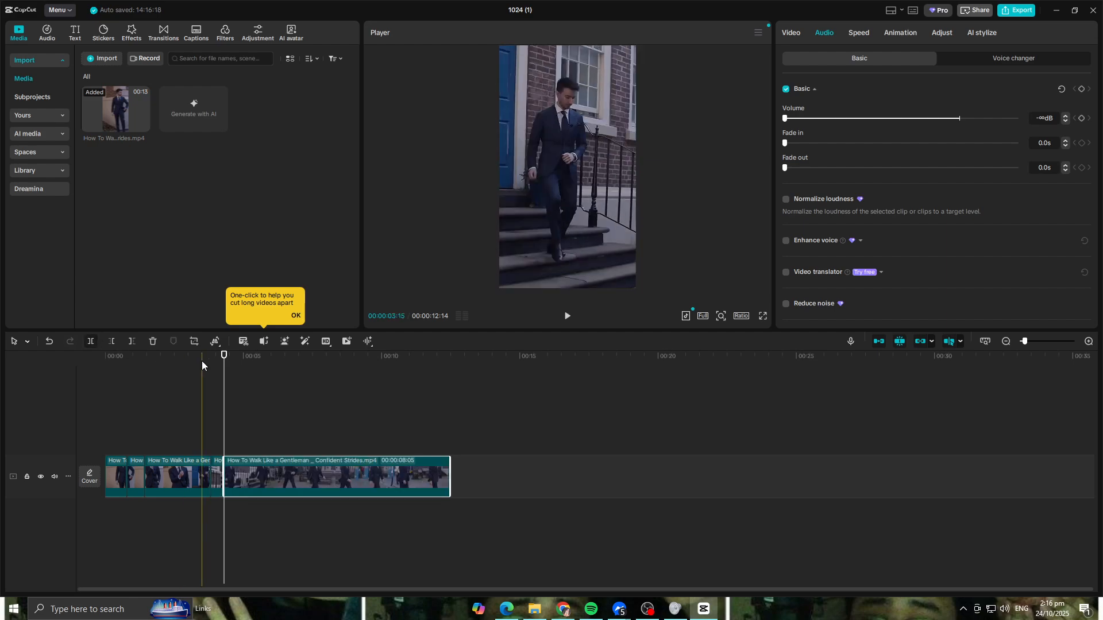
- Split the remaining footage at 00:00:06:05 and 00:00:06:25, isolating a short cobblestone walking shot
{"action": "left_click_drag", "start_coordinate": [224, 357], "coordinate": [277, 362]}
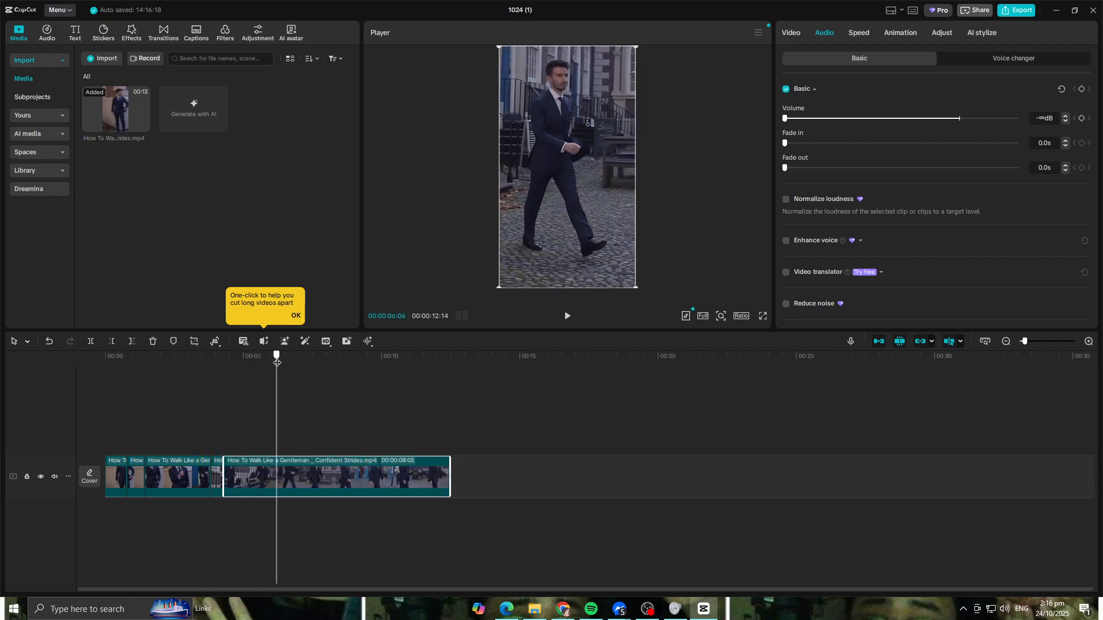
{"action": "left_click", "coordinate": [91, 342]}
{"action": "left_click_drag", "start_coordinate": [277, 358], "coordinate": [294, 365]}
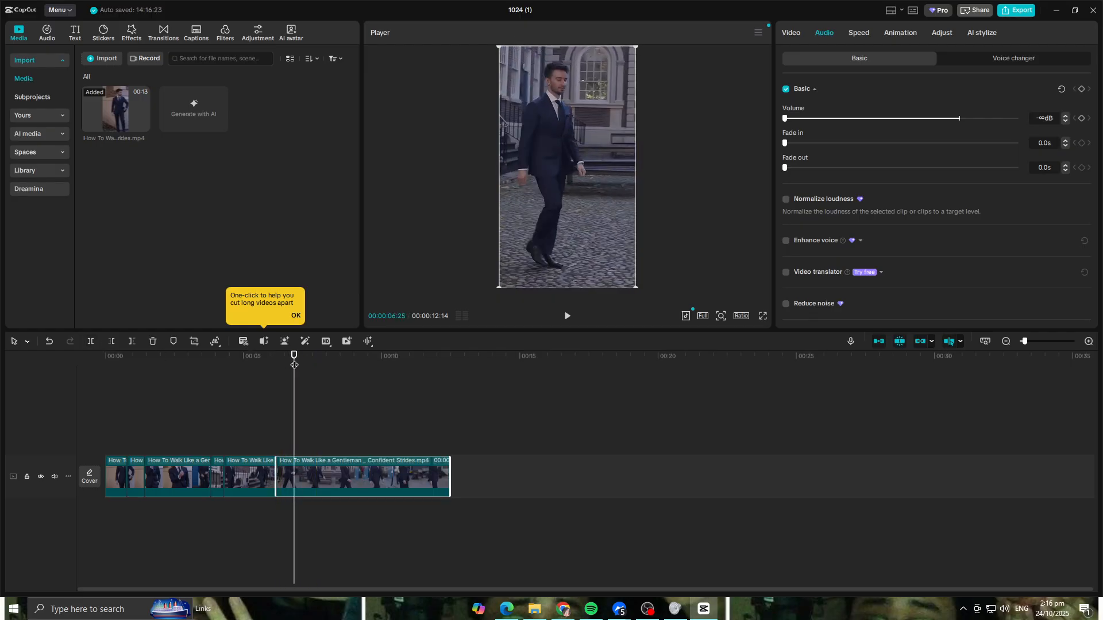
{"action": "left_click", "coordinate": [91, 342]}
- Split the remaining footage at about 8.2 s and at 00:00:08:29, isolating another short walking shot
{"action": "left_click_drag", "start_coordinate": [294, 364], "coordinate": [331, 359]}
{"action": "left_click", "coordinate": [90, 343]}
{"action": "left_click_drag", "start_coordinate": [331, 359], "coordinate": [353, 366]}
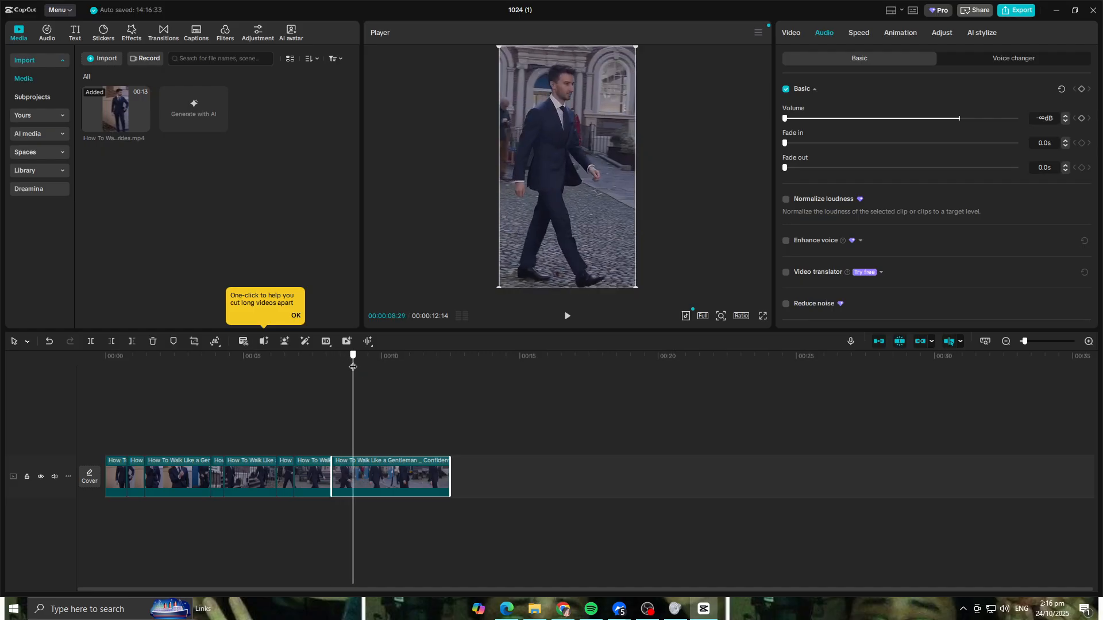
{"action": "left_click", "coordinate": [91, 343]}
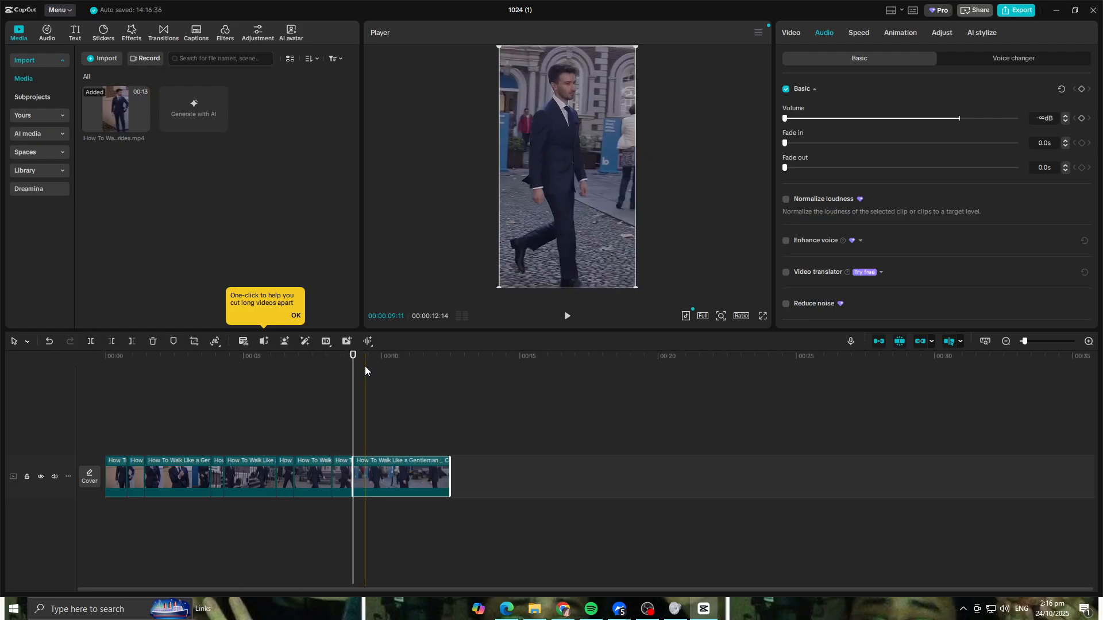
- Split the remaining footage at about 11 s and 11.5 s, isolating the final short walking shot
{"action": "left_click_drag", "start_coordinate": [354, 364], "coordinate": [409, 372]}
{"action": "left_click", "coordinate": [91, 342]}
{"action": "left_click_drag", "start_coordinate": [409, 359], "coordinate": [424, 363]}
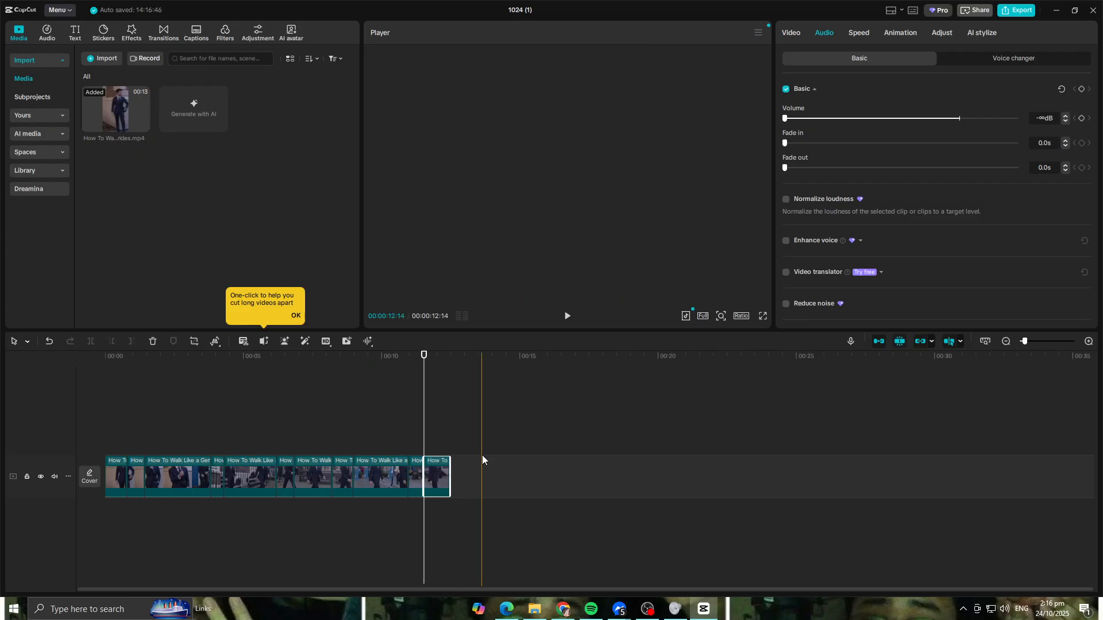
- Delete the tail segment and the four long segments between the short isolated shots
{"action": "key", "text": "Delete"}
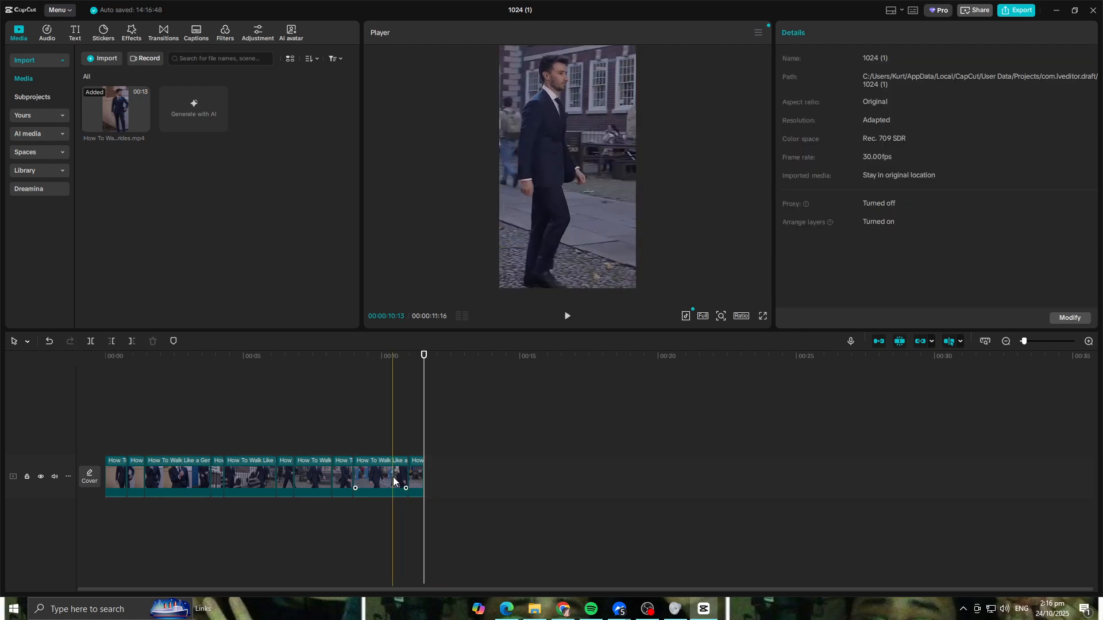
{"action": "left_click", "coordinate": [374, 480]}
{"action": "key", "text": "Delete"}
{"action": "left_click", "coordinate": [311, 474]}
{"action": "key", "text": "Delete"}
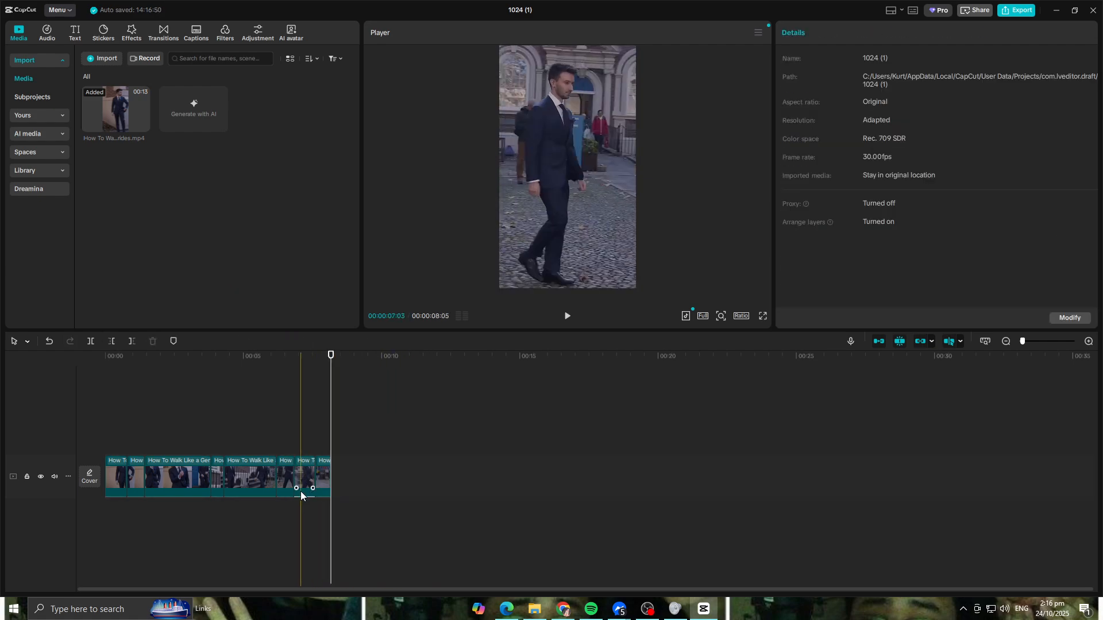
{"action": "left_click", "coordinate": [253, 470]}
{"action": "key", "text": "Delete"}
{"action": "left_click", "coordinate": [188, 488]}
{"action": "key", "text": "Delete"}
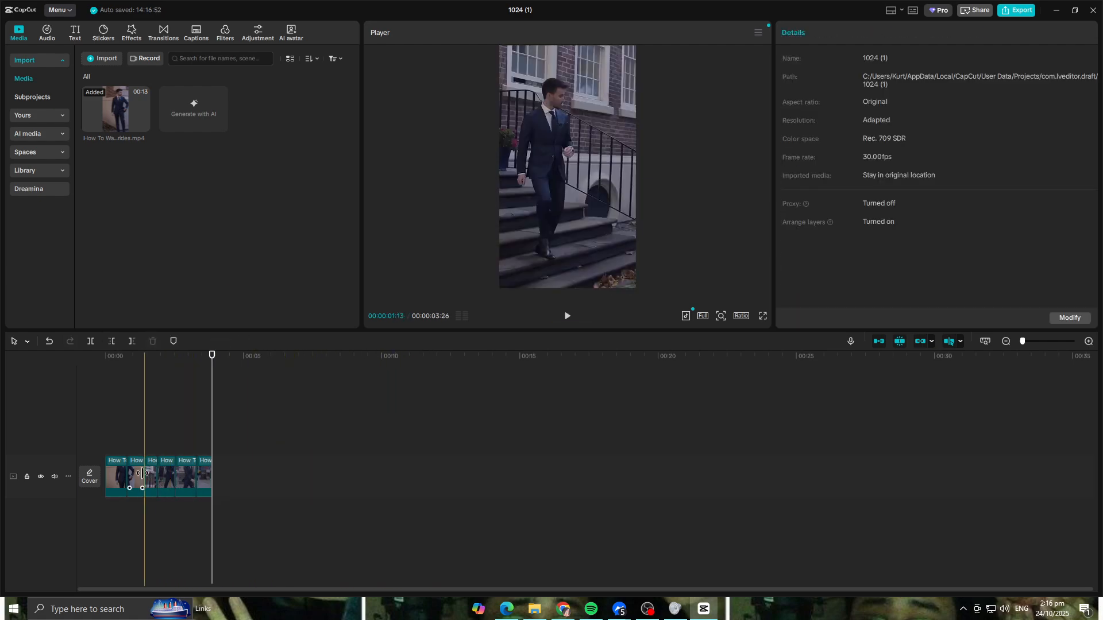
- Delete the opening segment before the hand-on-chin shot and play back the remaining sequence
{"action": "left_click", "coordinate": [119, 470]}
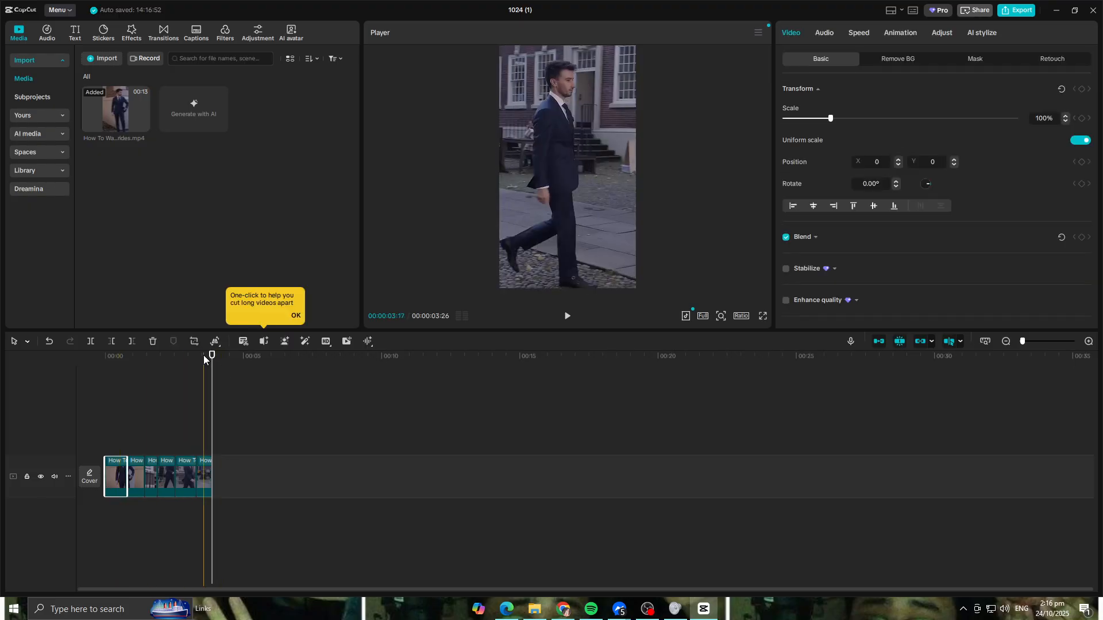
{"action": "key", "text": "space"}
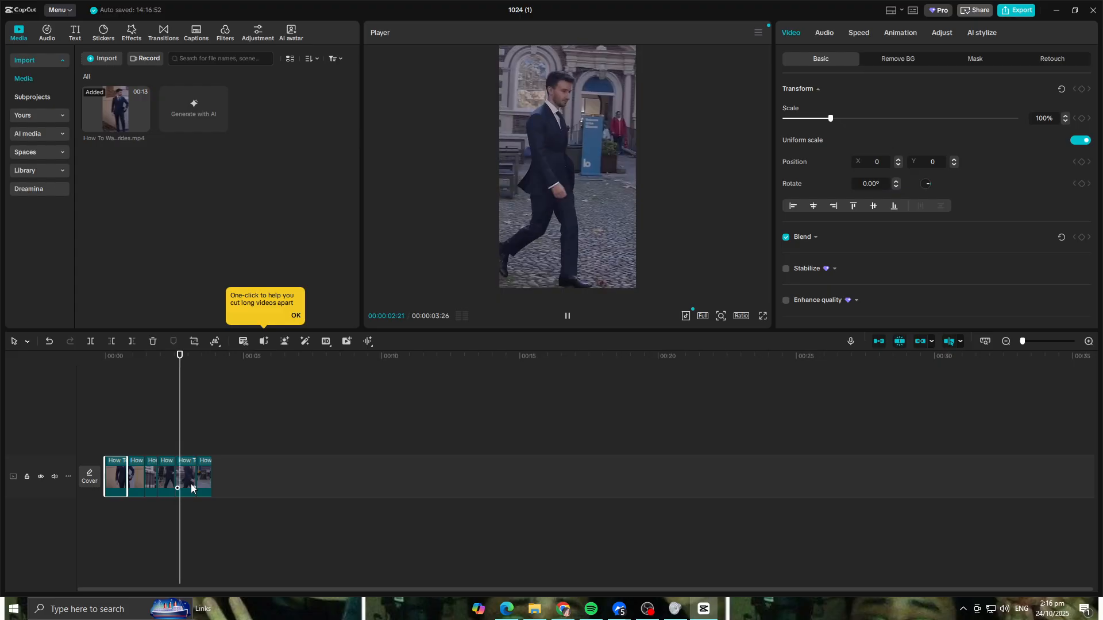
{"action": "key", "text": "space"}
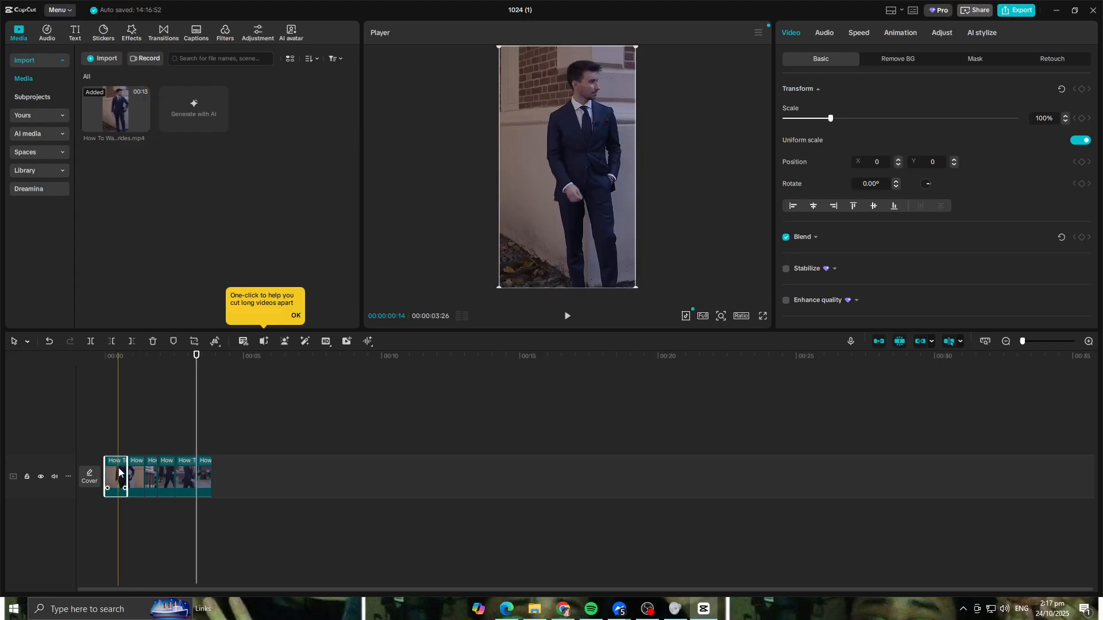
{"action": "key", "text": "Delete"}
{"action": "key", "text": "space"}
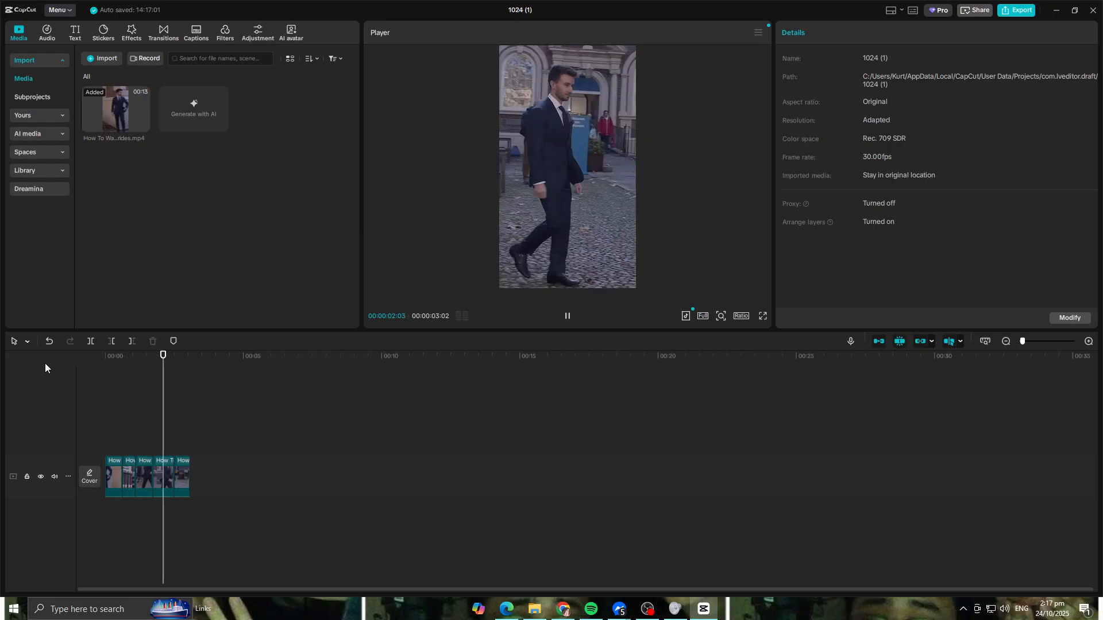
{"action": "key", "text": "space"}
{"action": "key", "text": "space"}
- Move the hand-on-chin segment and a walking segment onto separate overlay tracks, both starting at 00:00
{"action": "scroll", "coordinate": [166, 436], "scroll_direction": "up", "scroll_amount": 3}
{"action": "left_click", "coordinate": [130, 484]}
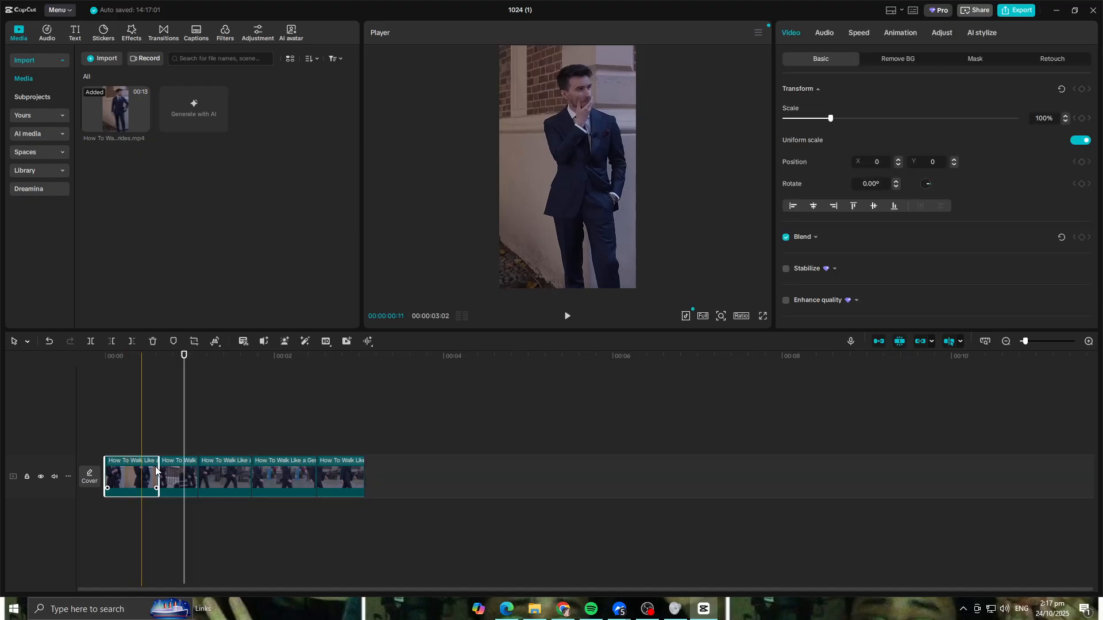
{"action": "left_click_drag", "start_coordinate": [155, 469], "coordinate": [144, 437]}
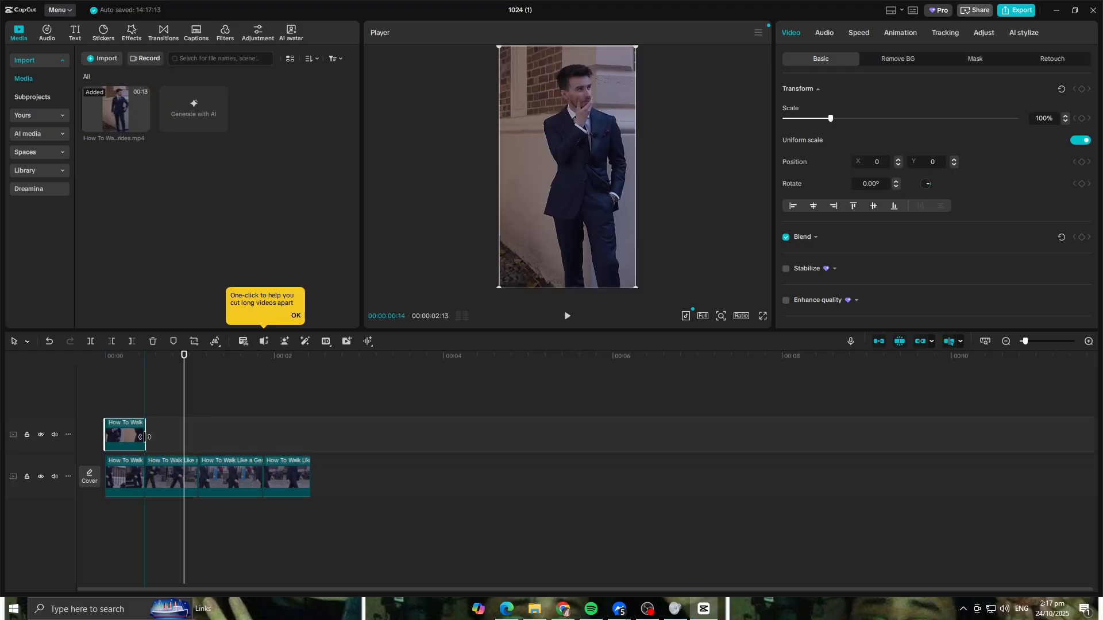
{"action": "left_click_drag", "start_coordinate": [159, 473], "coordinate": [143, 409]}
{"action": "left_click", "coordinate": [146, 446]}
{"action": "left_click", "coordinate": [160, 412]}
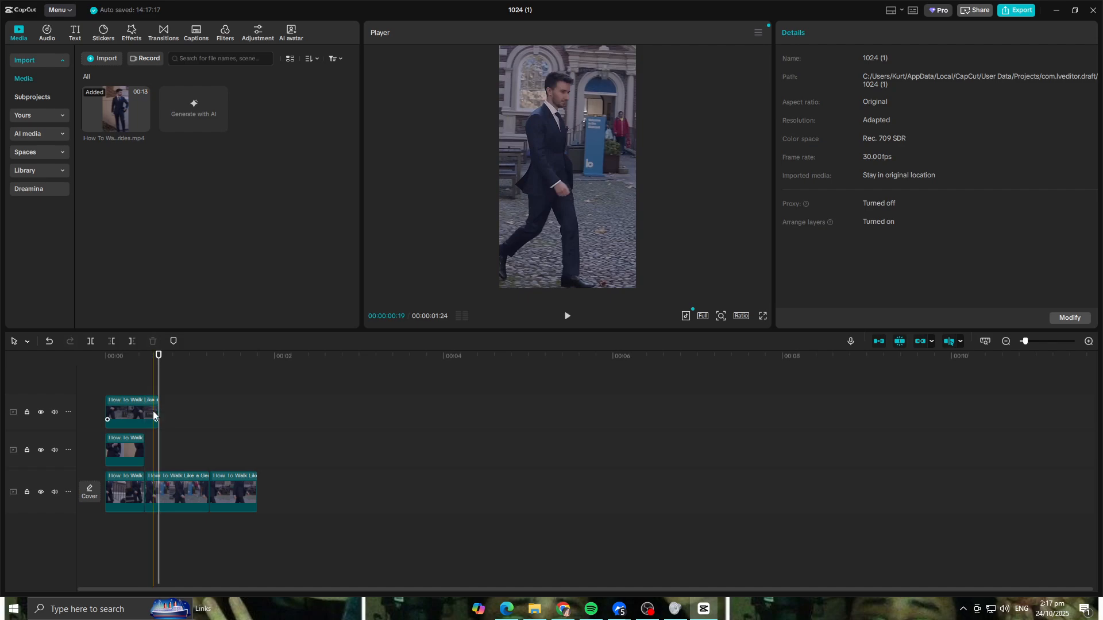
- Stack the other walking segments on overlay tracks and adjust the segments' end points to match at about 00:00:00:19
{"action": "left_click", "coordinate": [140, 450]}
{"action": "left_click_drag", "start_coordinate": [145, 451], "coordinate": [157, 452]}
{"action": "left_click", "coordinate": [135, 496]}
{"action": "left_click_drag", "start_coordinate": [146, 490], "coordinate": [143, 377]}
{"action": "left_click_drag", "start_coordinate": [170, 415], "coordinate": [159, 413]}
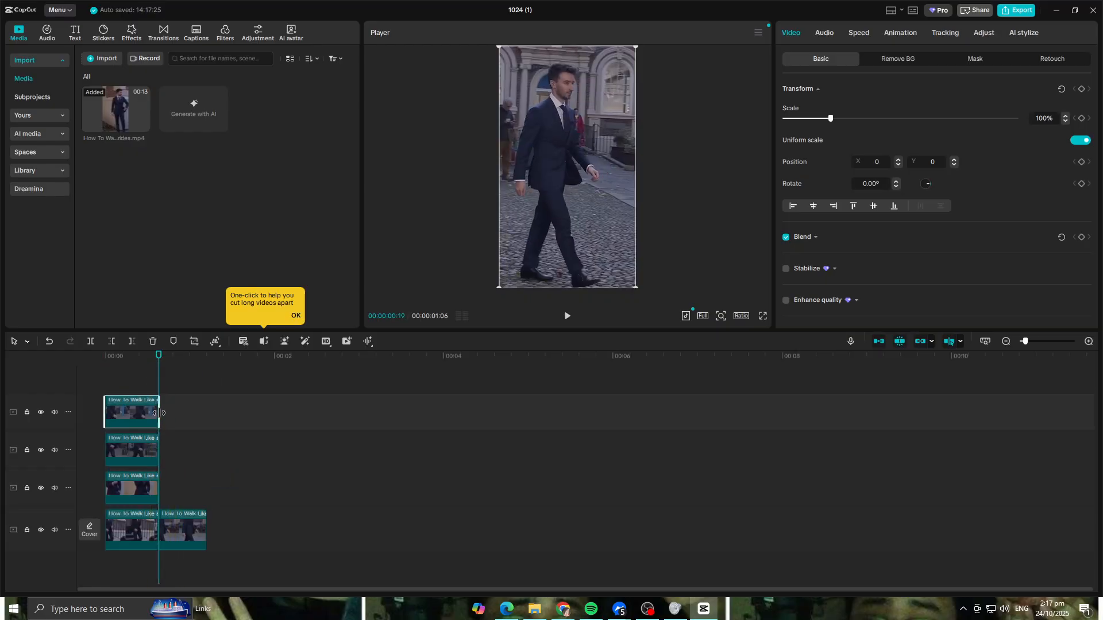
{"action": "left_click_drag", "start_coordinate": [176, 523], "coordinate": [124, 370]}
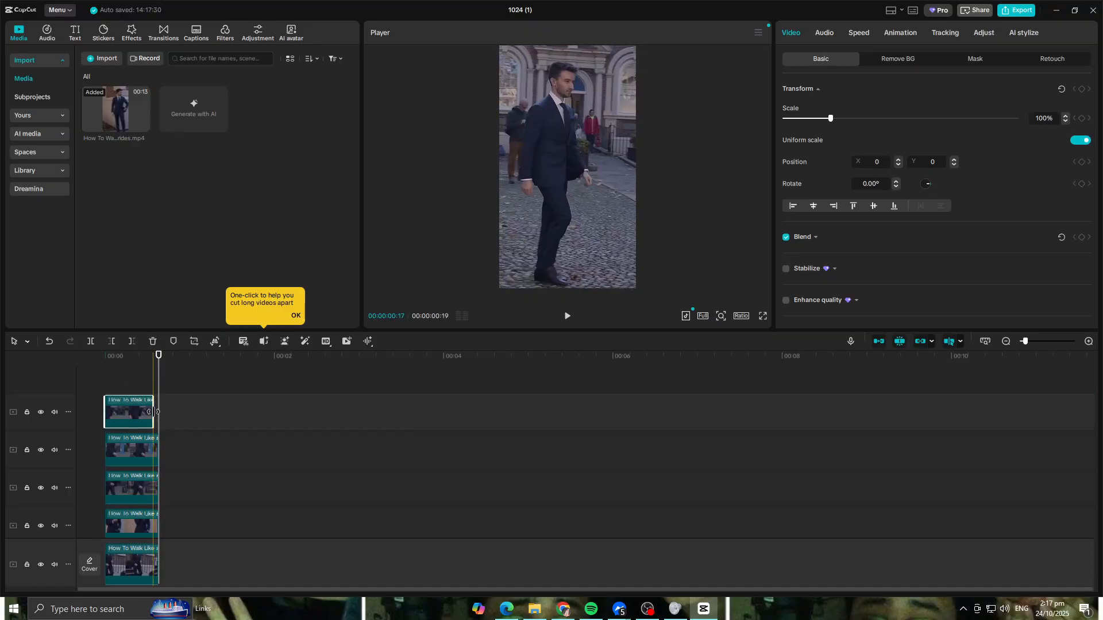
{"action": "left_click_drag", "start_coordinate": [159, 411], "coordinate": [162, 411]}
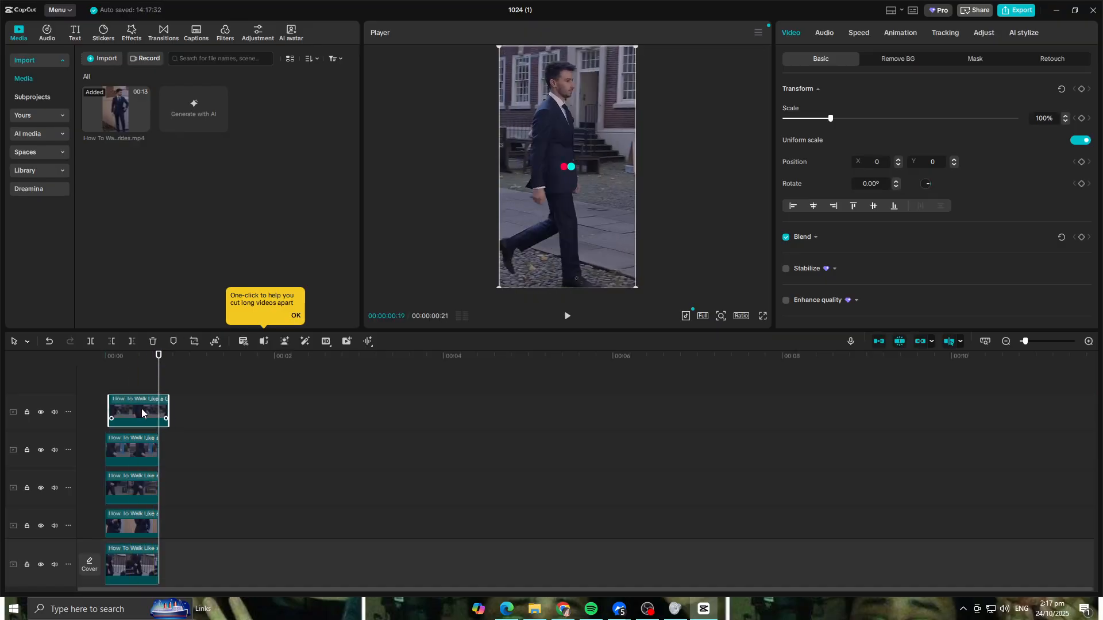
- Return the stacked segments to the main track end to end, with the hand-on-chin shot first, and play the sequence
{"action": "left_click_drag", "start_coordinate": [164, 411], "coordinate": [195, 525]}
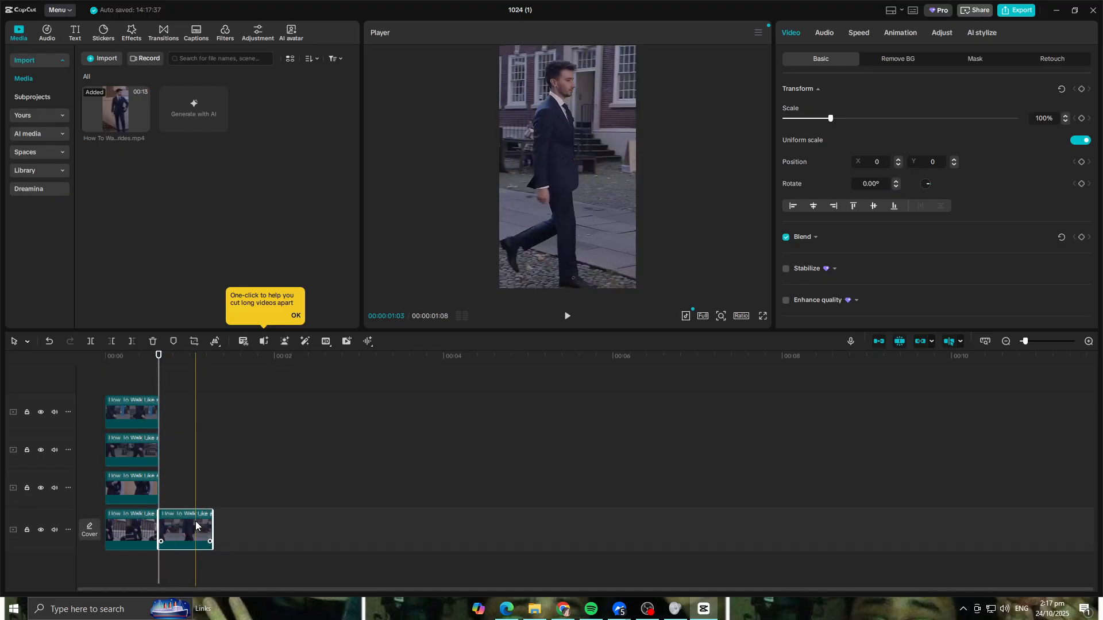
{"action": "left_click_drag", "start_coordinate": [142, 425], "coordinate": [300, 492]}
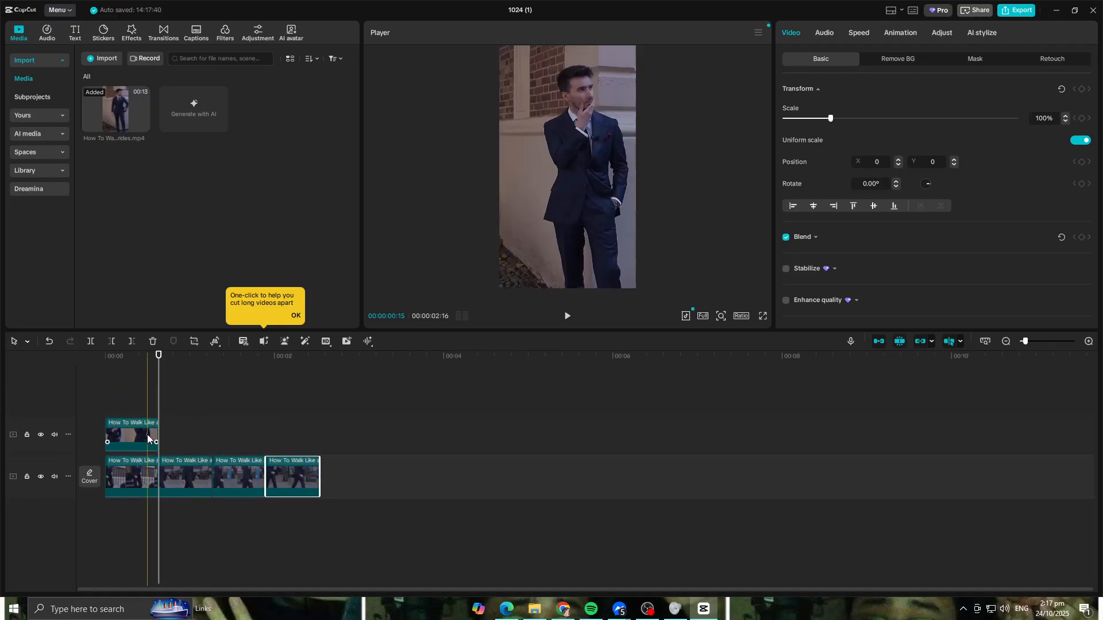
{"action": "left_click_drag", "start_coordinate": [147, 434], "coordinate": [129, 473]}
{"action": "left_click_drag", "start_coordinate": [160, 358], "coordinate": [72, 366]}
{"action": "key", "text": "space"}
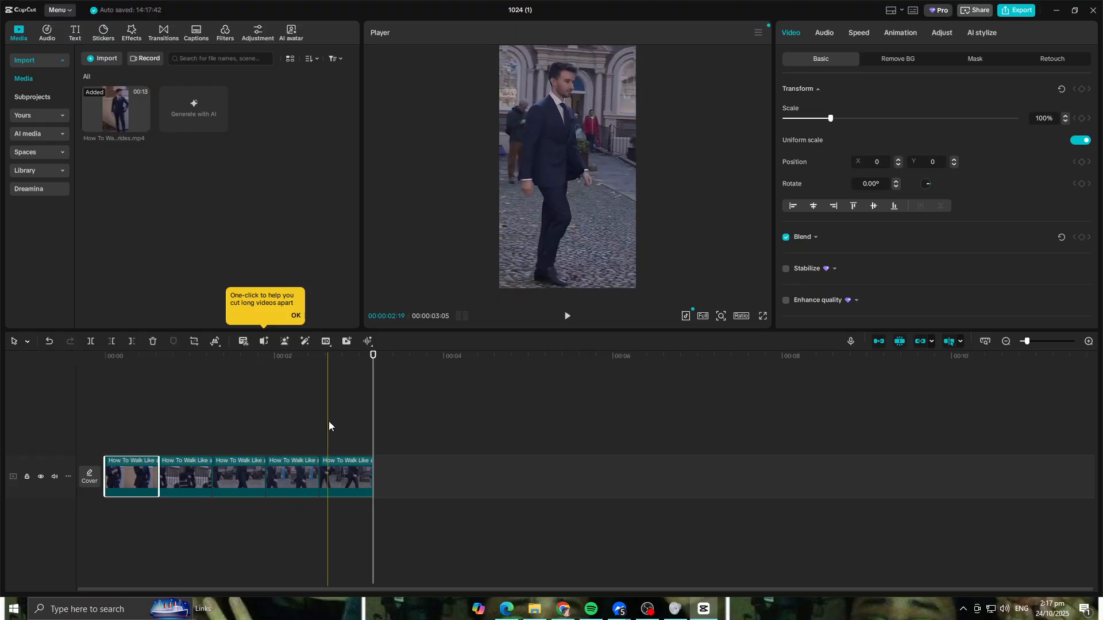
- Apply a Custom speed curve to the opening hand-on-chin clip
{"action": "left_click_drag", "start_coordinate": [373, 364], "coordinate": [58, 370]}
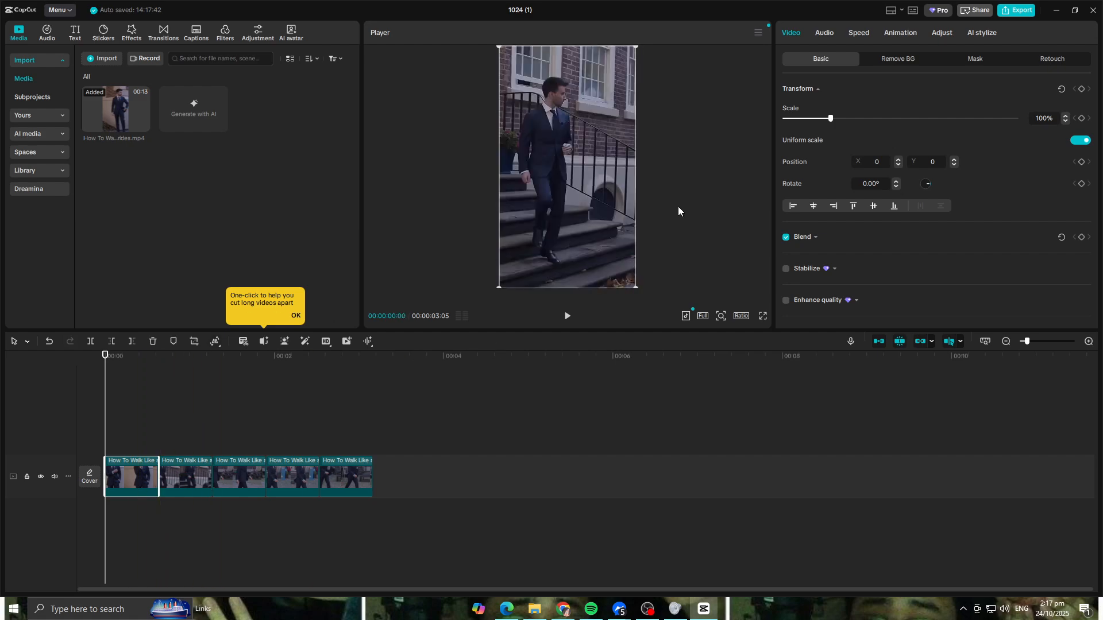
{"action": "left_click", "coordinate": [861, 34]}
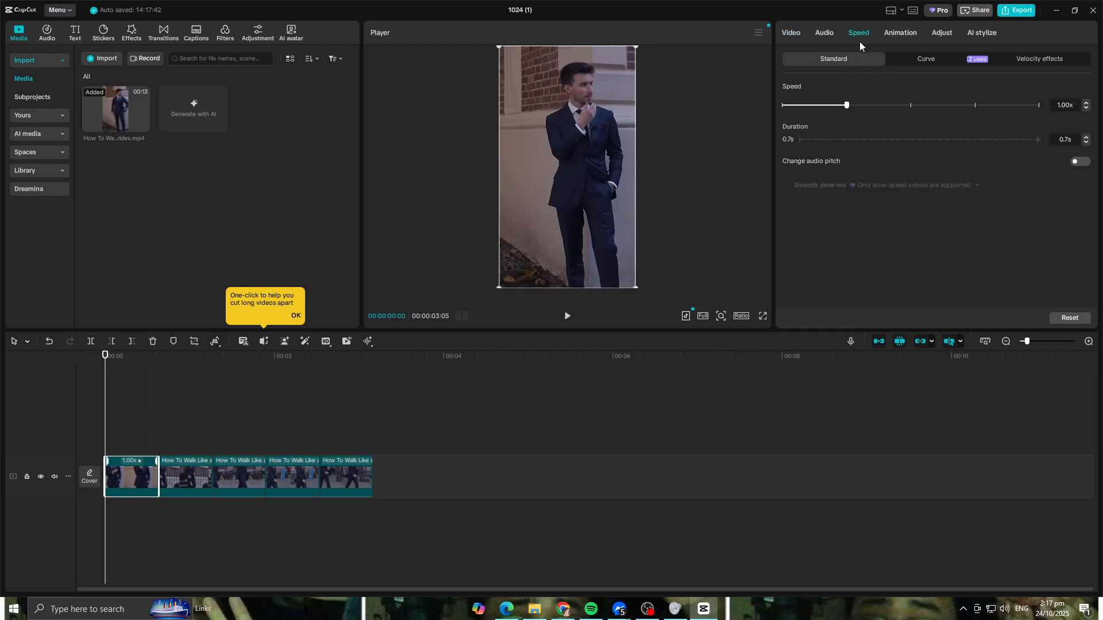
{"action": "left_click", "coordinate": [930, 61]}
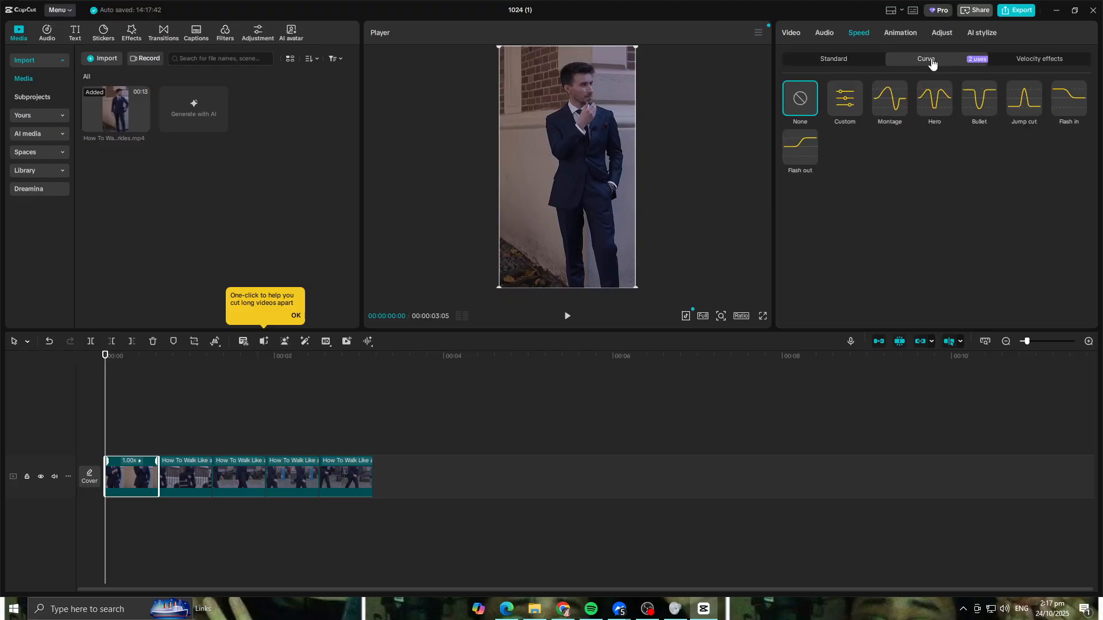
{"action": "left_click", "coordinate": [849, 107]}
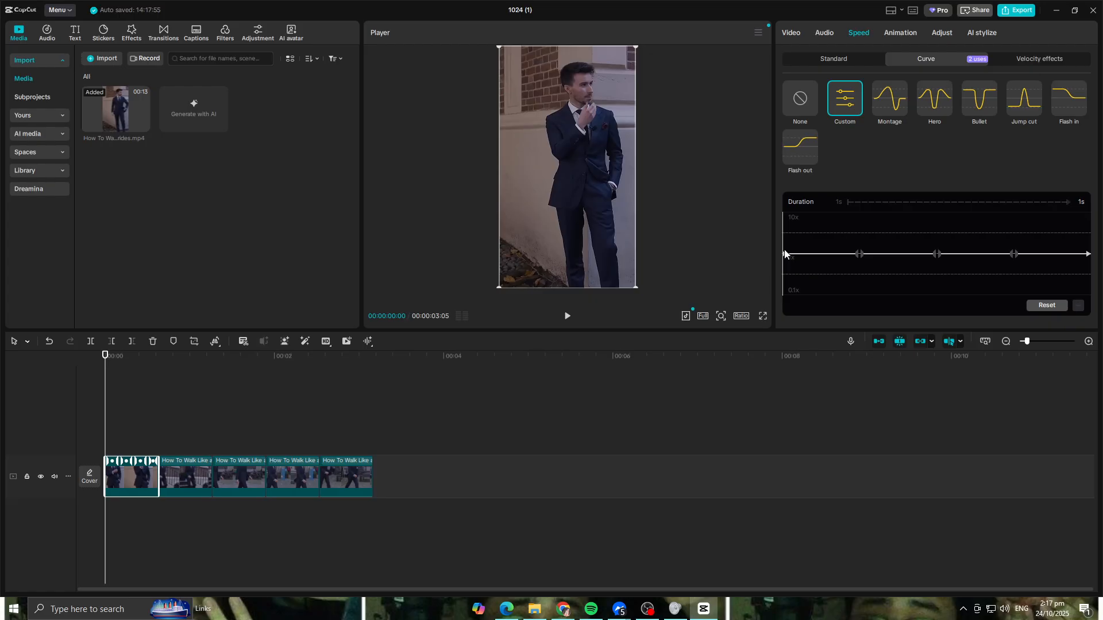
- Raise the first clip's curve end points to about 6.33x, dip its middle point towards 0.1x, and play the sequence from the start
{"action": "left_click_drag", "start_coordinate": [785, 254], "coordinate": [785, 215]}
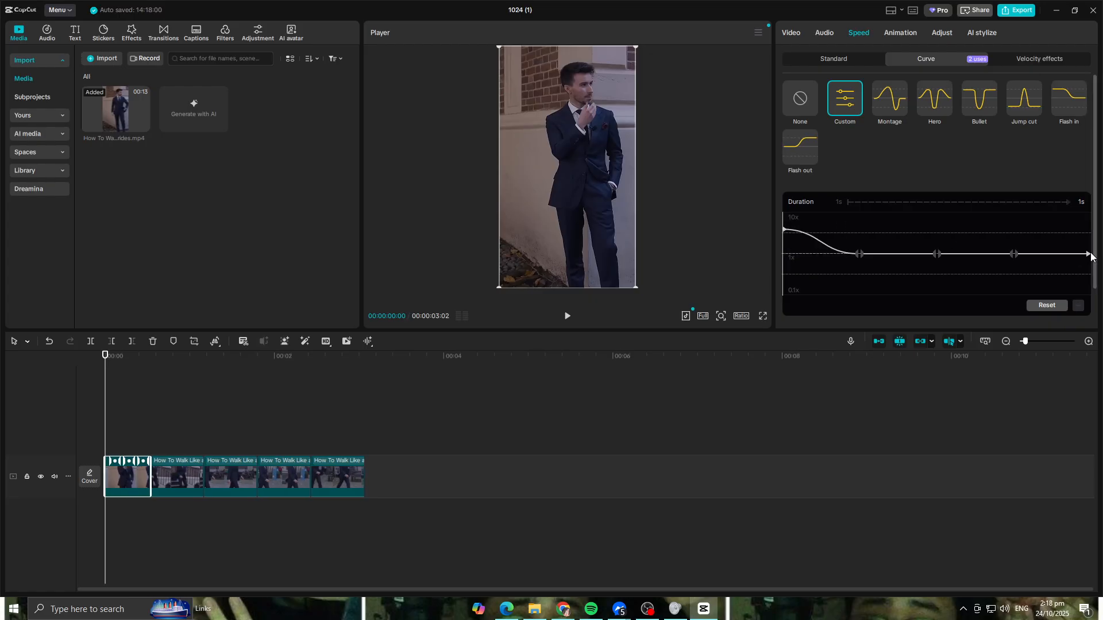
{"action": "left_click_drag", "start_coordinate": [1088, 254], "coordinate": [1090, 229]}
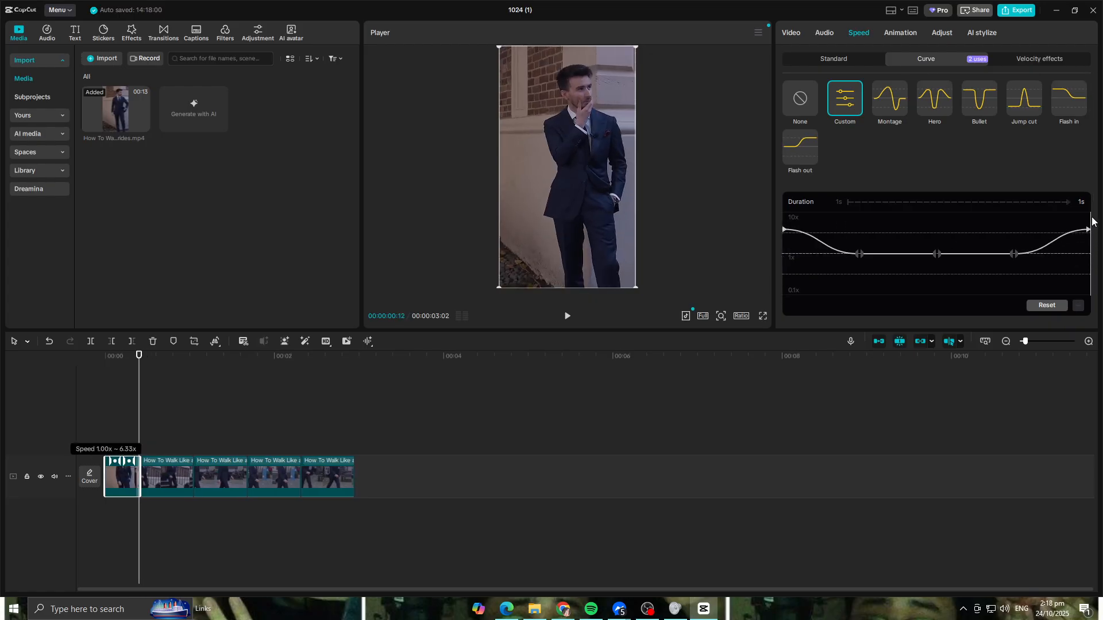
{"action": "left_click_drag", "start_coordinate": [936, 253], "coordinate": [940, 280]}
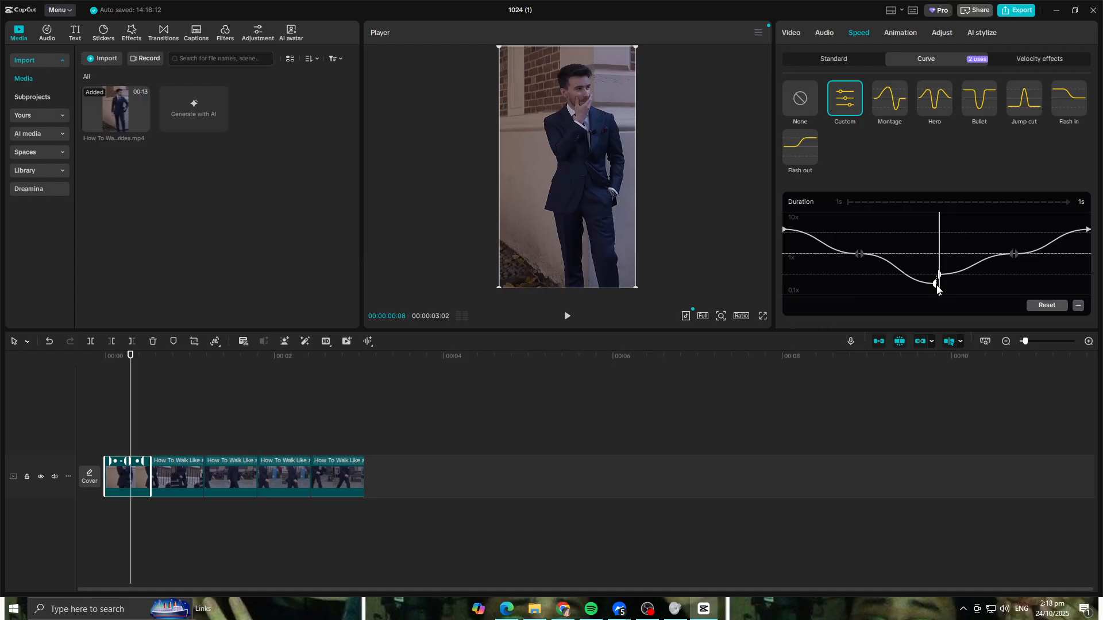
{"action": "left_click_drag", "start_coordinate": [937, 289], "coordinate": [940, 287]}
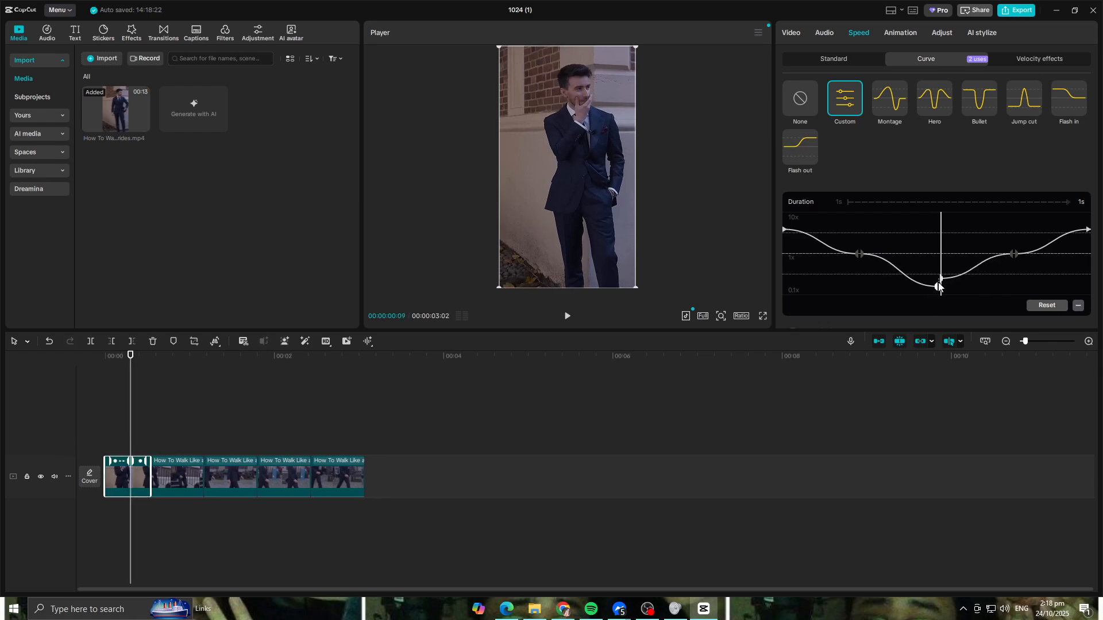
{"action": "left_click_drag", "start_coordinate": [132, 356], "coordinate": [23, 352]}
{"action": "left_click", "coordinate": [567, 316]}
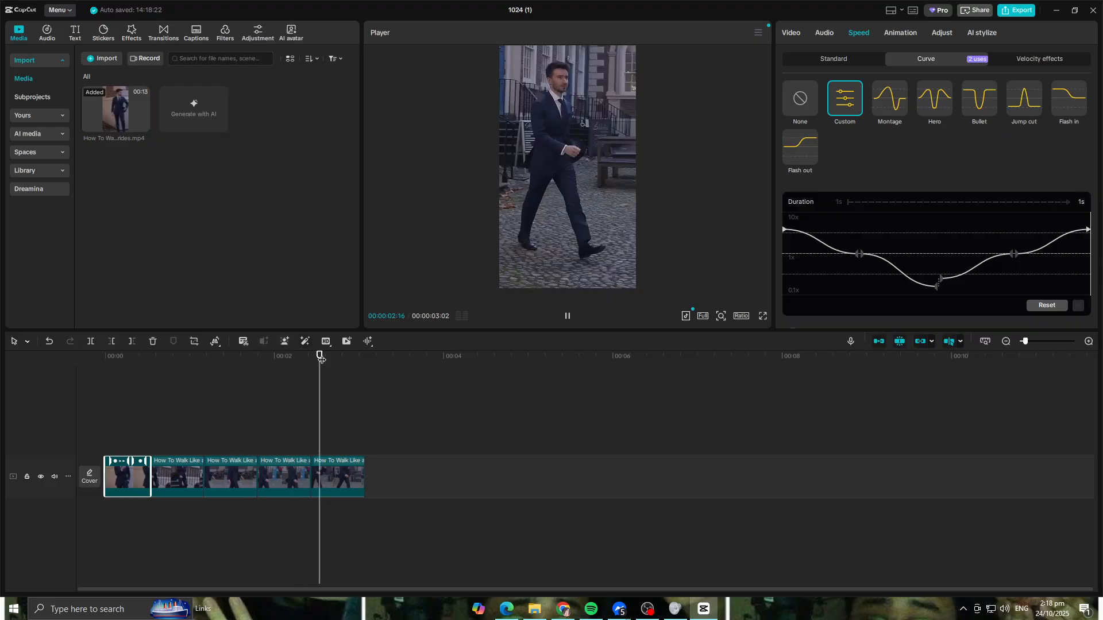
- Give the second clip, on the stairs, a Custom speed curve with both end points raised well above 1x and the middle point lowered towards 0.1x
{"action": "left_click", "coordinate": [143, 491]}
{"action": "left_click", "coordinate": [175, 471]}
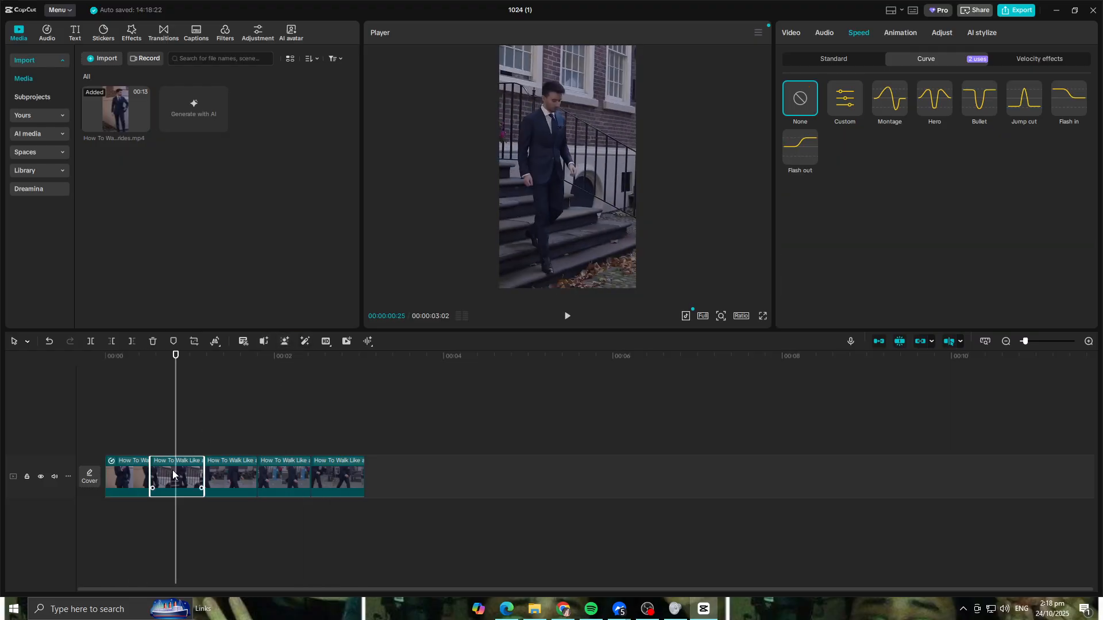
{"action": "left_click", "coordinate": [841, 102]}
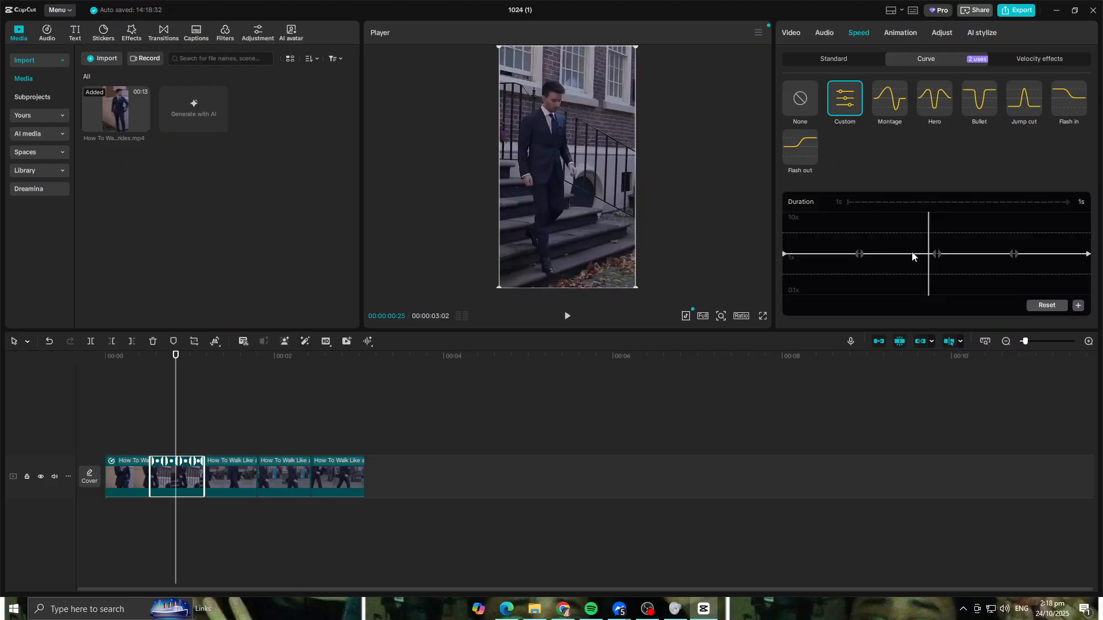
{"action": "left_click_drag", "start_coordinate": [782, 253], "coordinate": [784, 203]}
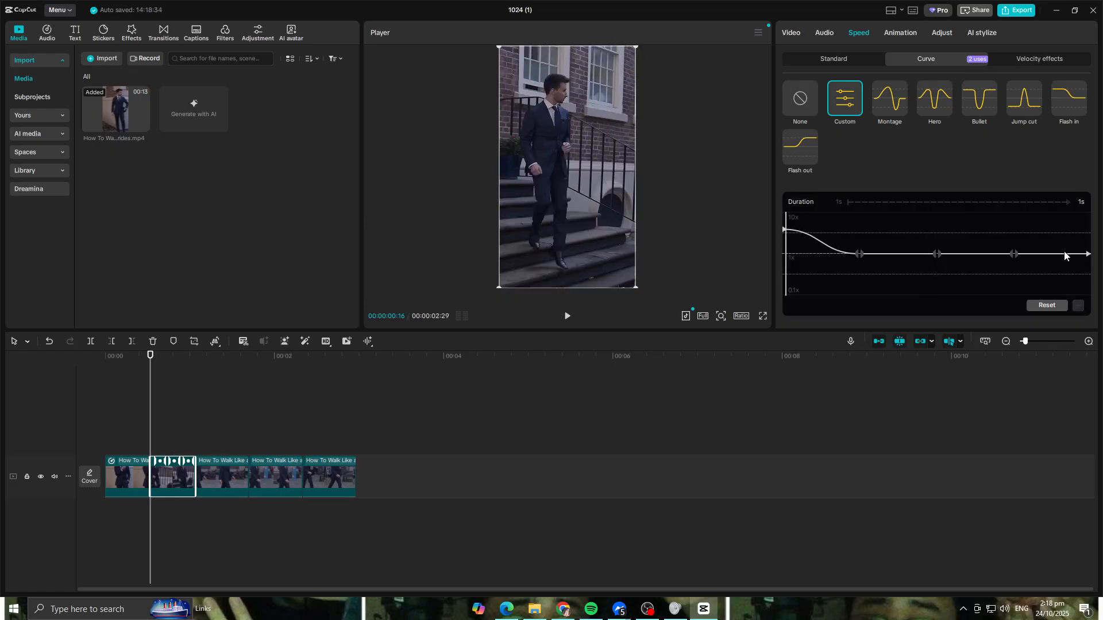
{"action": "left_click", "coordinate": [1086, 259]}
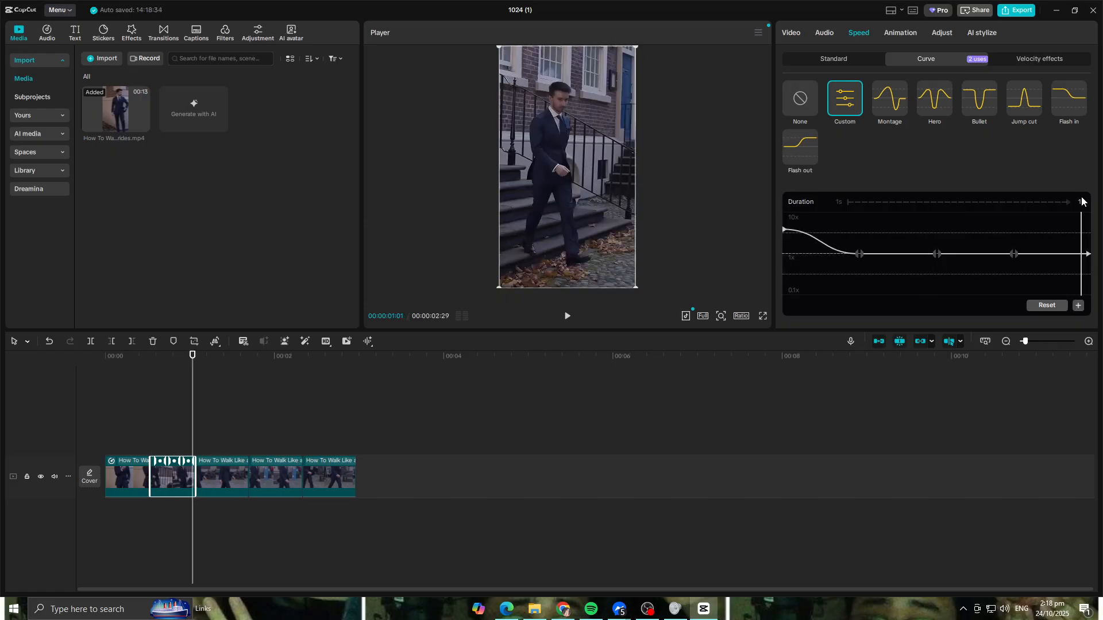
{"action": "left_click_drag", "start_coordinate": [1088, 254], "coordinate": [1089, 229]}
{"action": "left_click", "coordinate": [936, 255]}
{"action": "left_click_drag", "start_coordinate": [936, 254], "coordinate": [937, 277]}
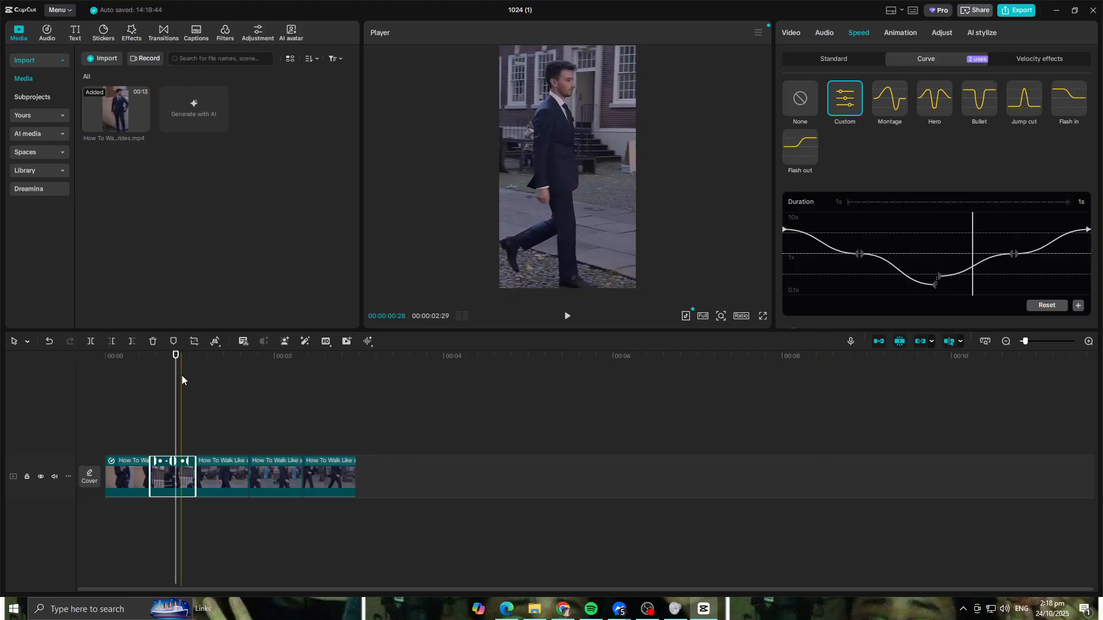
- Give the third clip a Custom speed curve with end points at about 6.33x and a middle dip to about 0.31x, and play it back
{"action": "left_click", "coordinate": [214, 477]}
{"action": "mouse_move", "coordinate": [181, 356]}
{"action": "left_mouse_down"}
{"action": "mouse_move", "coordinate": [170, 357]}
{"action": "mouse_move", "coordinate": [195, 366]}
{"action": "left_mouse_up"}
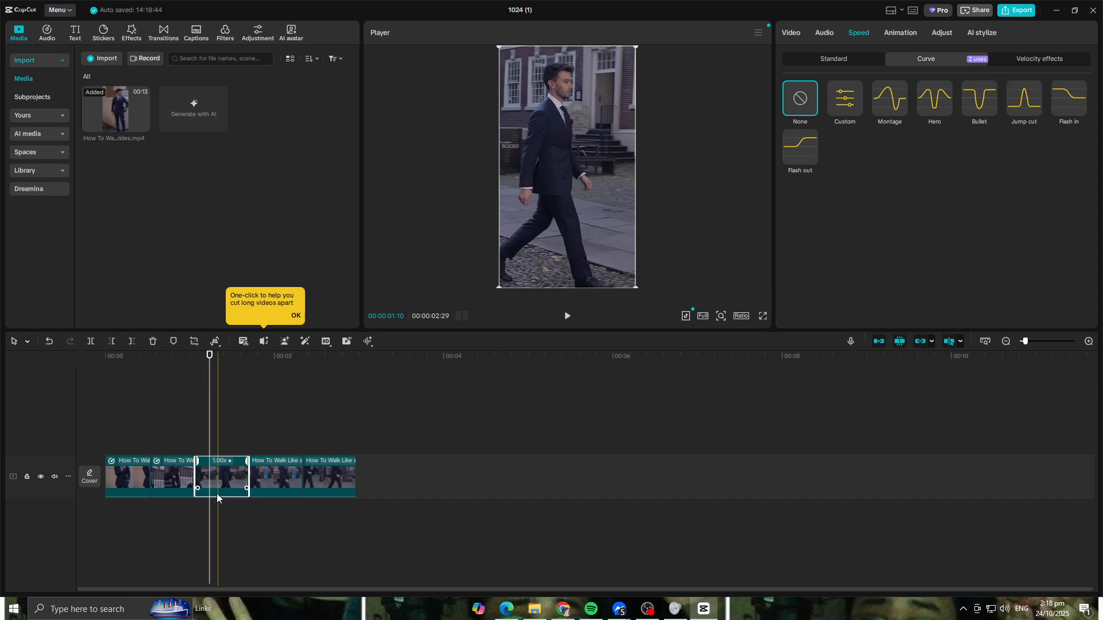
{"action": "left_click", "coordinate": [850, 103]}
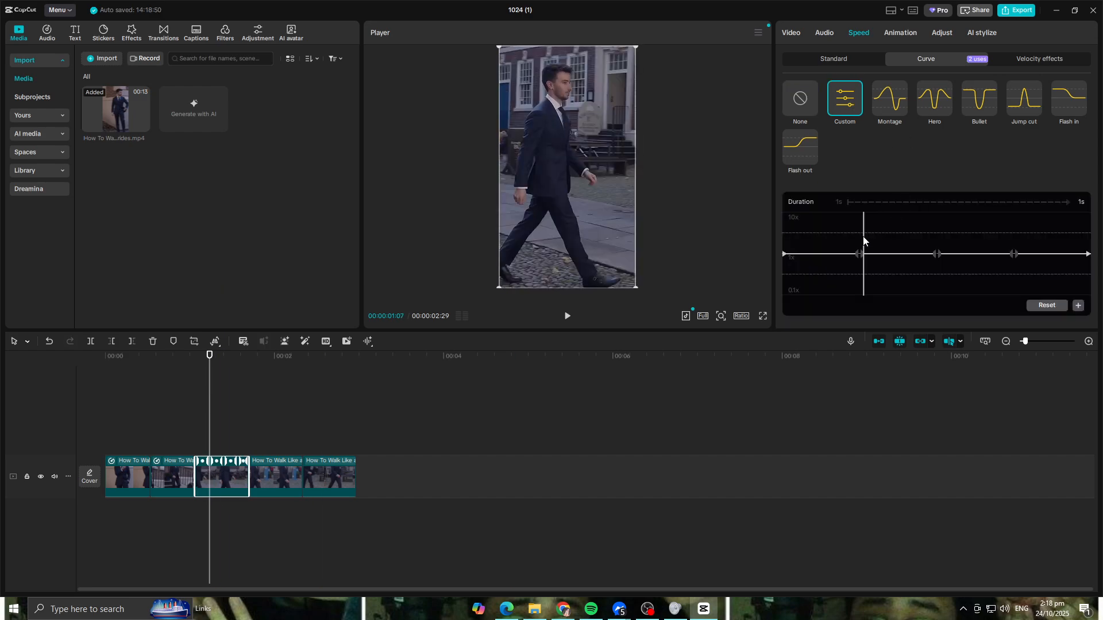
{"action": "left_click_drag", "start_coordinate": [785, 253], "coordinate": [785, 229]}
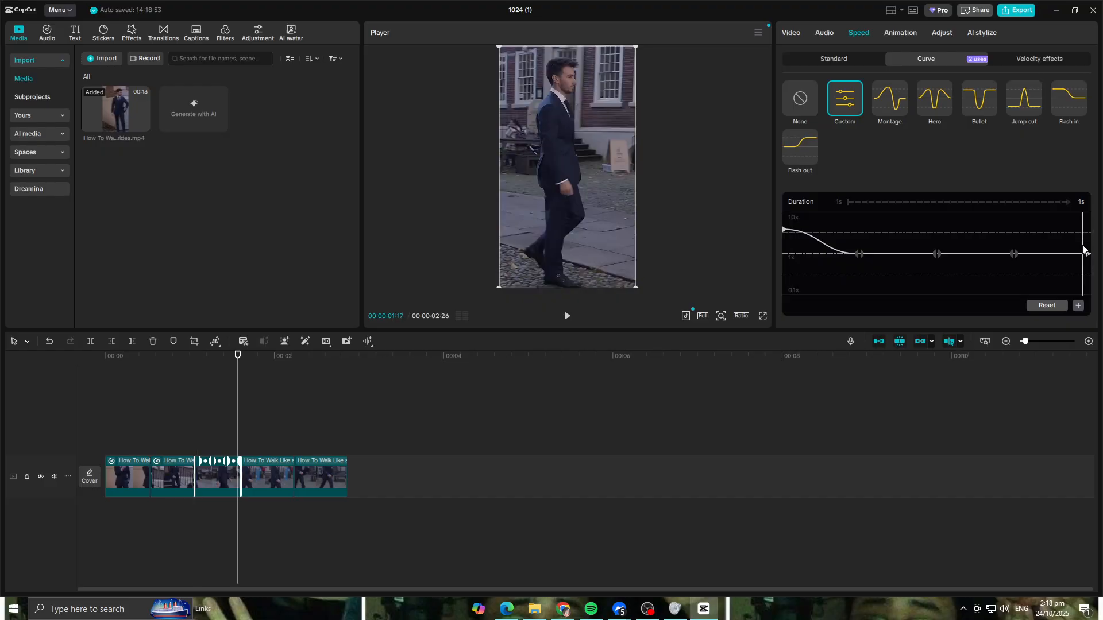
{"action": "left_click_drag", "start_coordinate": [1087, 254], "coordinate": [1085, 219]}
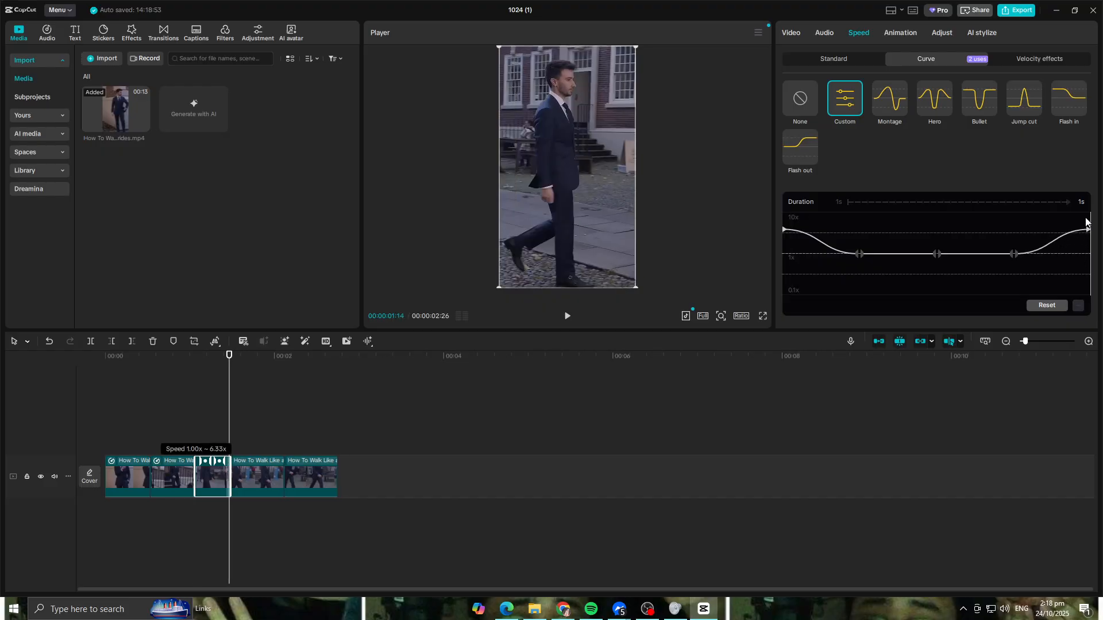
{"action": "left_click_drag", "start_coordinate": [935, 258], "coordinate": [936, 289]}
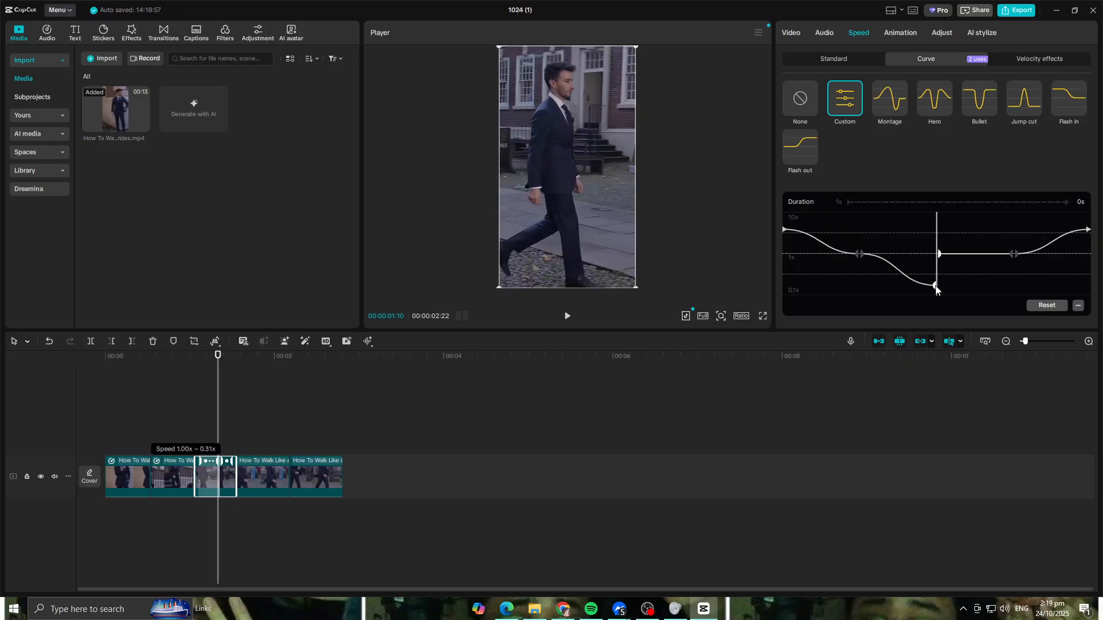
{"action": "left_click_drag", "start_coordinate": [940, 255], "coordinate": [939, 277]}
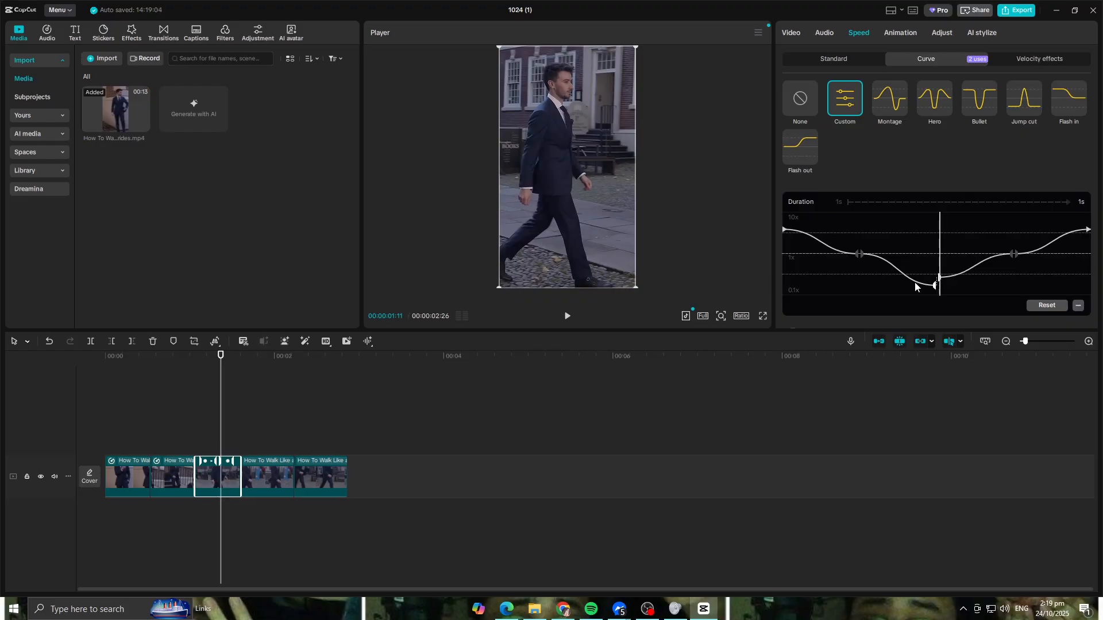
{"action": "key", "text": "space"}
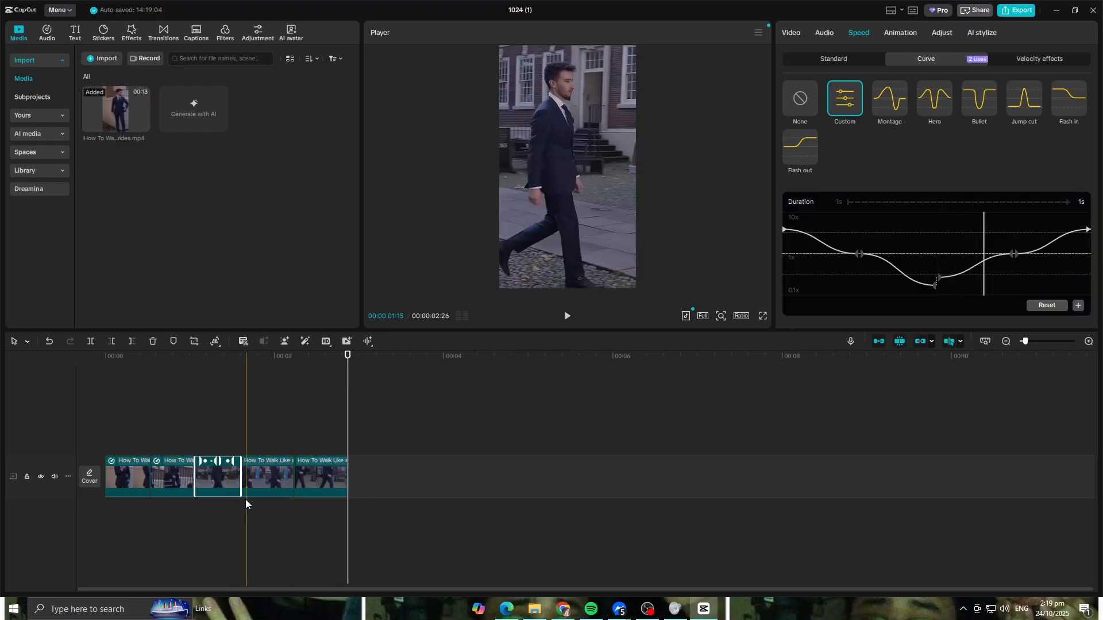
- Shape the fourth clip's Custom speed curve with fast start and end points and a middle dip to about 0.30x
{"action": "left_click", "coordinate": [273, 472]}
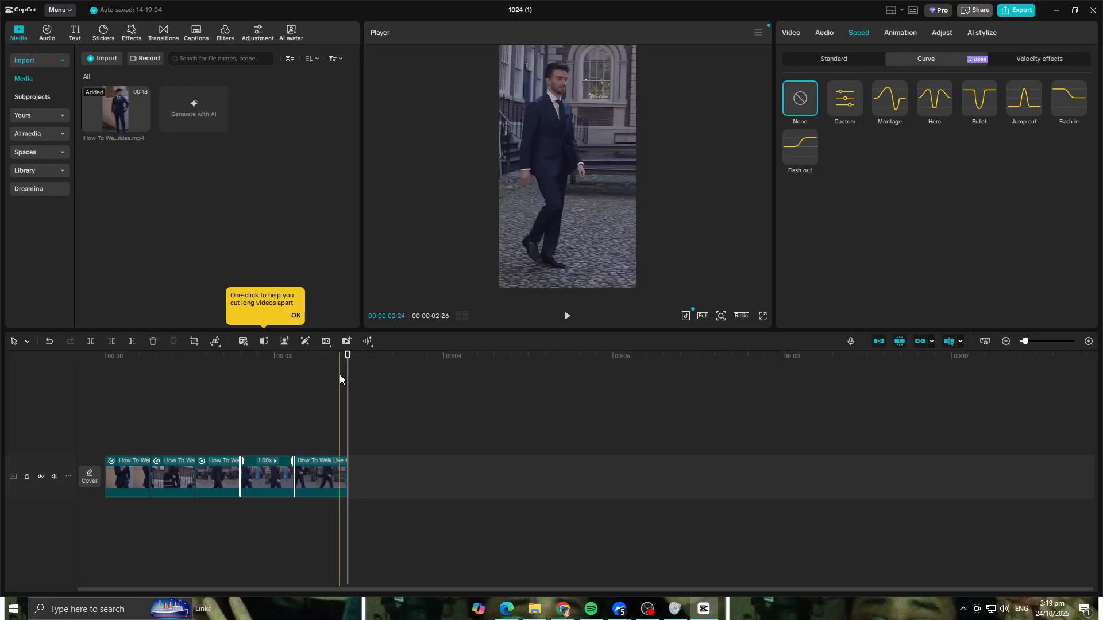
{"action": "left_click", "coordinate": [272, 377]}
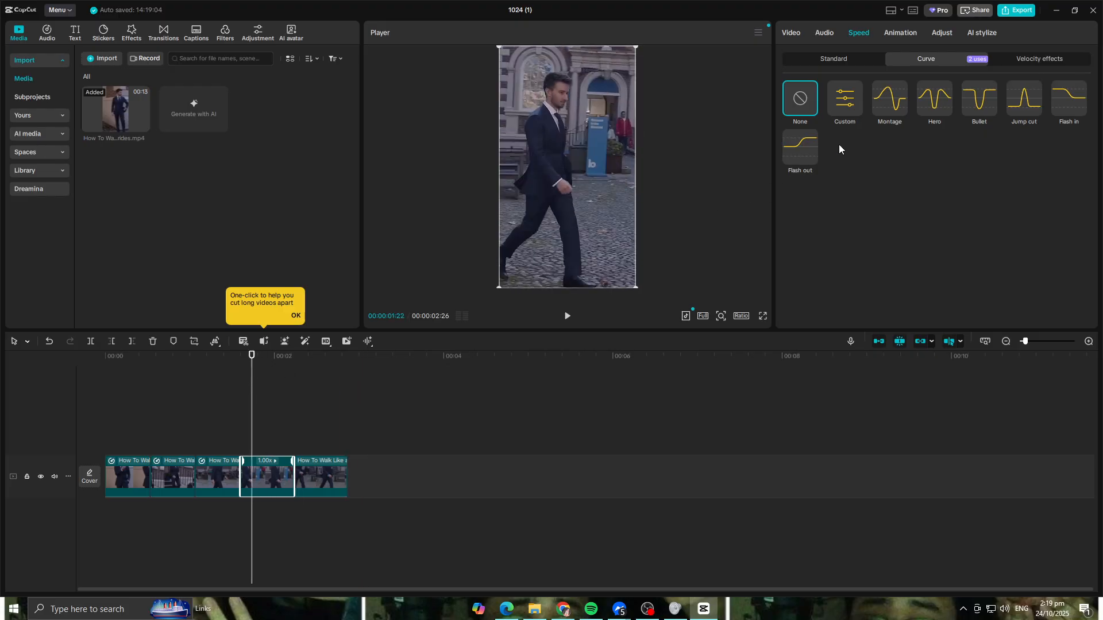
{"action": "left_click", "coordinate": [835, 115]}
{"action": "left_click_drag", "start_coordinate": [784, 253], "coordinate": [784, 229]}
{"action": "left_click_drag", "start_coordinate": [1085, 253], "coordinate": [1088, 229]}
{"action": "left_click_drag", "start_coordinate": [936, 254], "coordinate": [938, 286]}
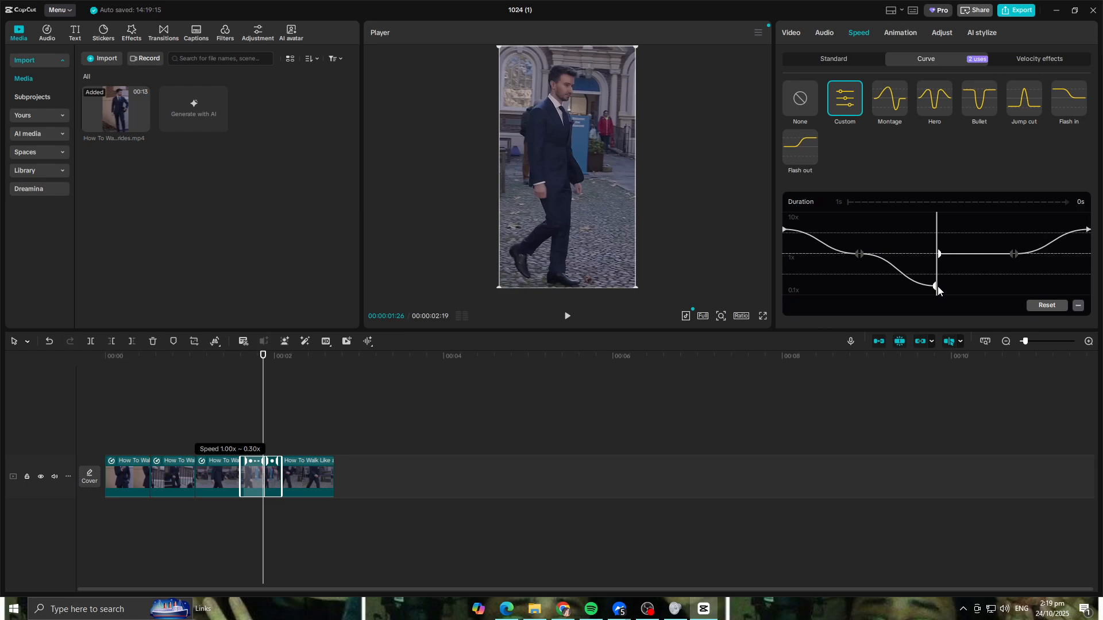
{"action": "left_click_drag", "start_coordinate": [939, 257], "coordinate": [939, 279]}
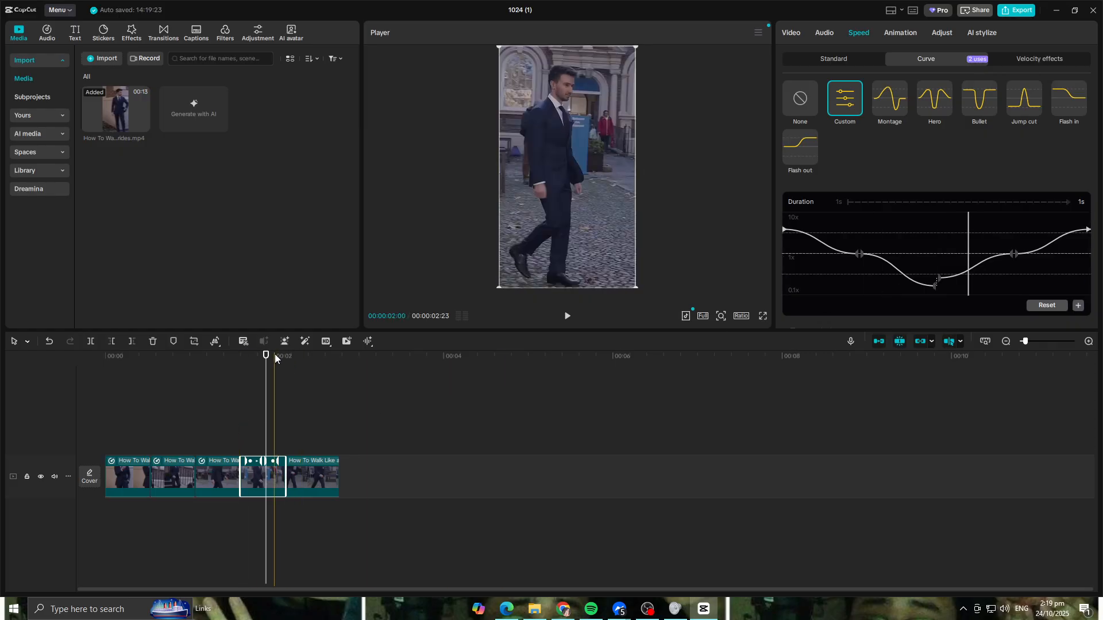
- Apply a Custom speed curve to the last clip, raising both end points like the other clips and lowering the middle point towards 0.1x
{"action": "left_click_drag", "start_coordinate": [265, 357], "coordinate": [331, 442]}
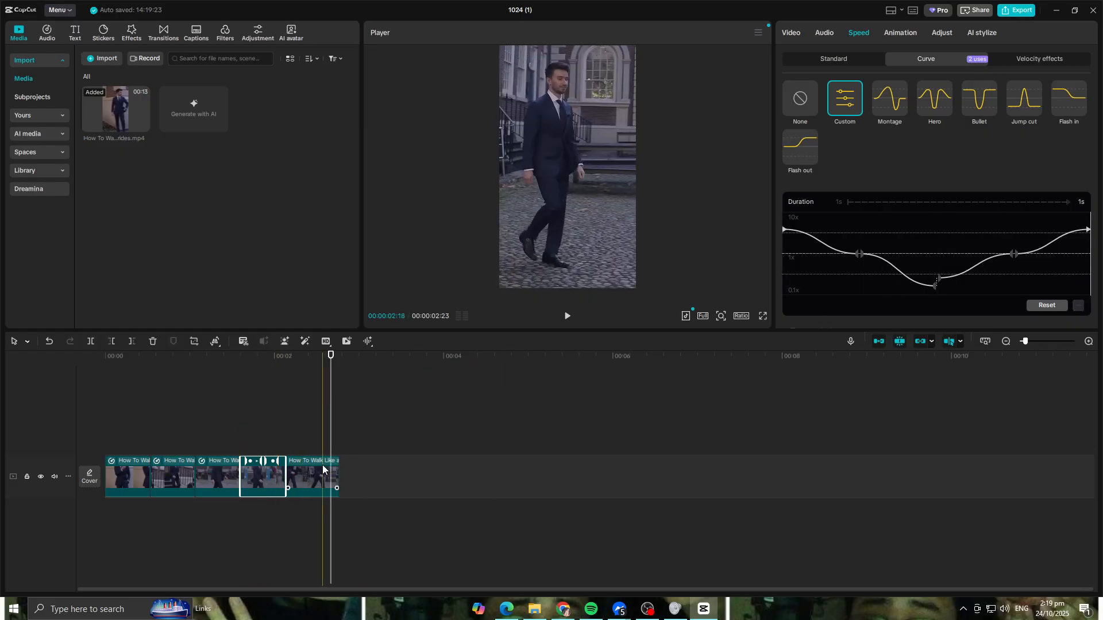
{"action": "left_click", "coordinate": [307, 469]}
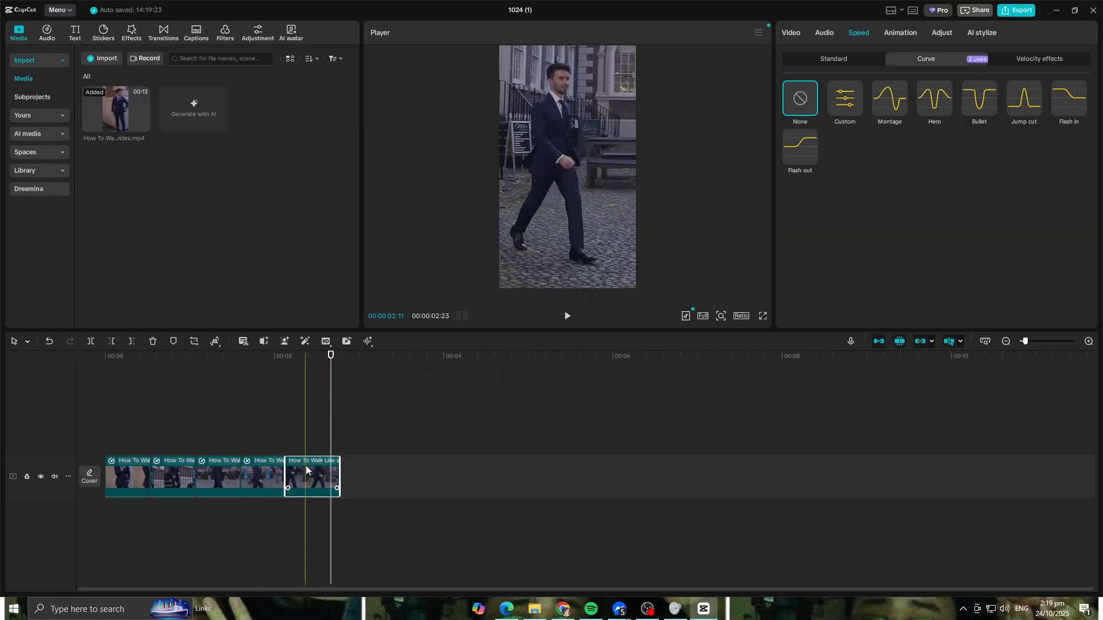
{"action": "left_click", "coordinate": [850, 109]}
{"action": "left_click_drag", "start_coordinate": [784, 254], "coordinate": [785, 229]}
{"action": "left_click_drag", "start_coordinate": [1088, 254], "coordinate": [1091, 219]}
{"action": "left_click_drag", "start_coordinate": [938, 256], "coordinate": [938, 283]}
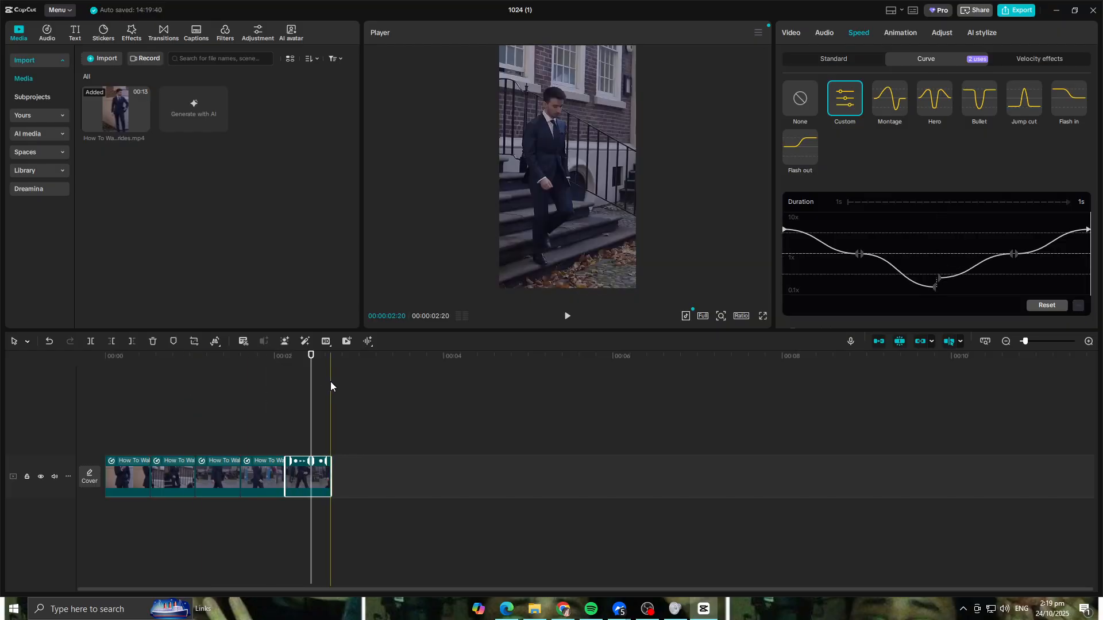
- Play back the whole sequence from the beginning to review the speed curves
{"action": "left_click_drag", "start_coordinate": [313, 356], "coordinate": [119, 356]}
{"action": "key", "text": "space"}
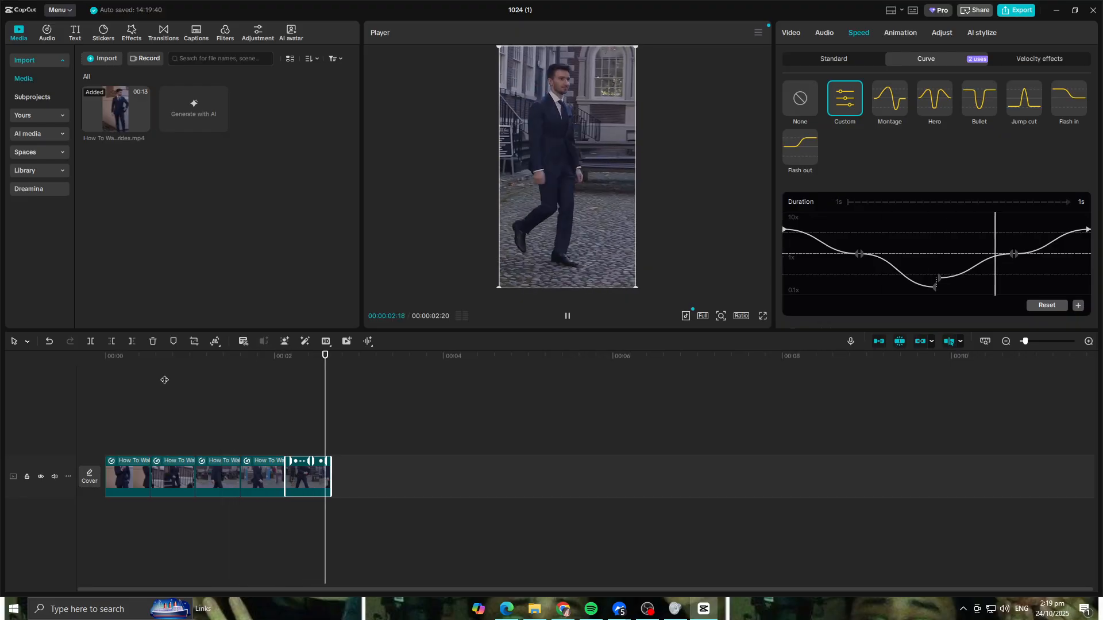
{"action": "key", "text": "space"}
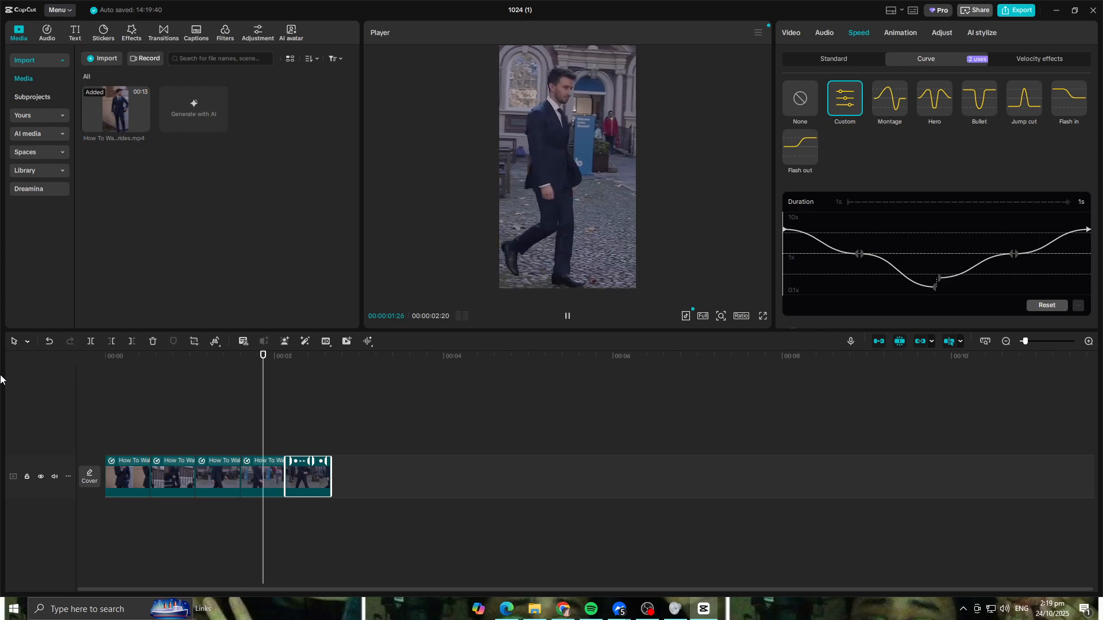
{"action": "key", "text": "space"}
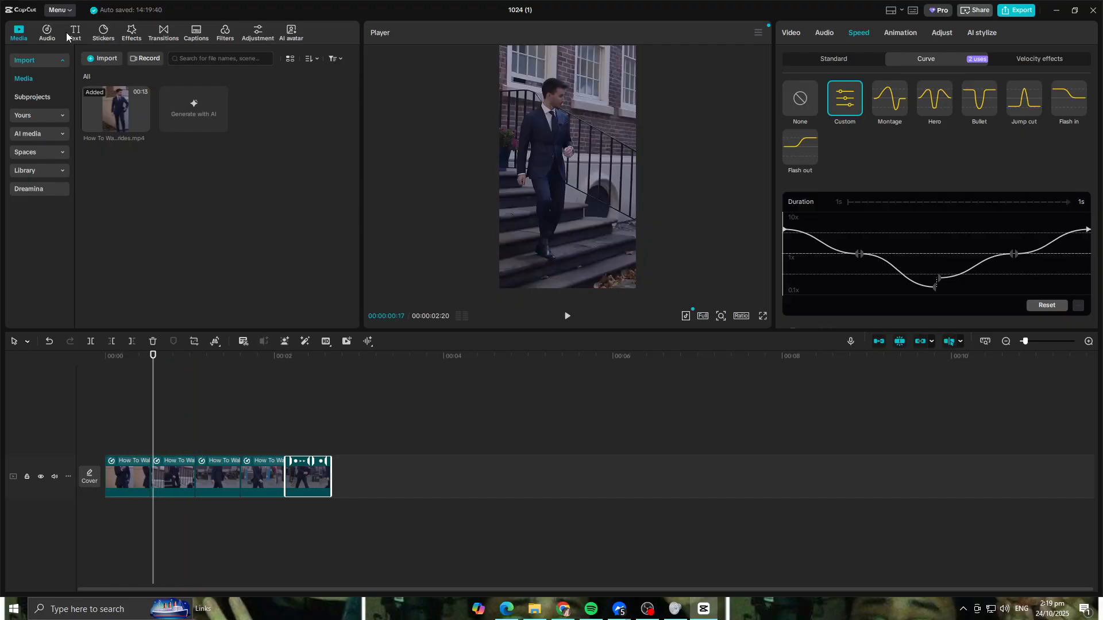
- Search the transitions for SHAKE and add the Shake transition between the first and second clips
{"action": "left_click", "coordinate": [165, 32]}
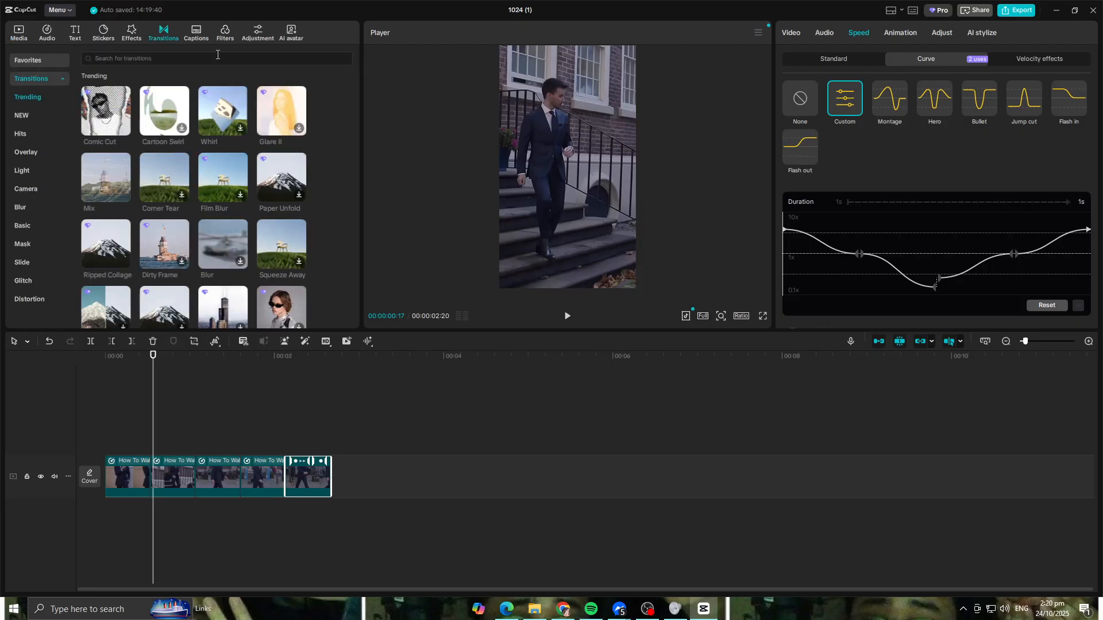
{"action": "left_click", "coordinate": [227, 61]}
{"action": "type", "text": "SHAKE"}
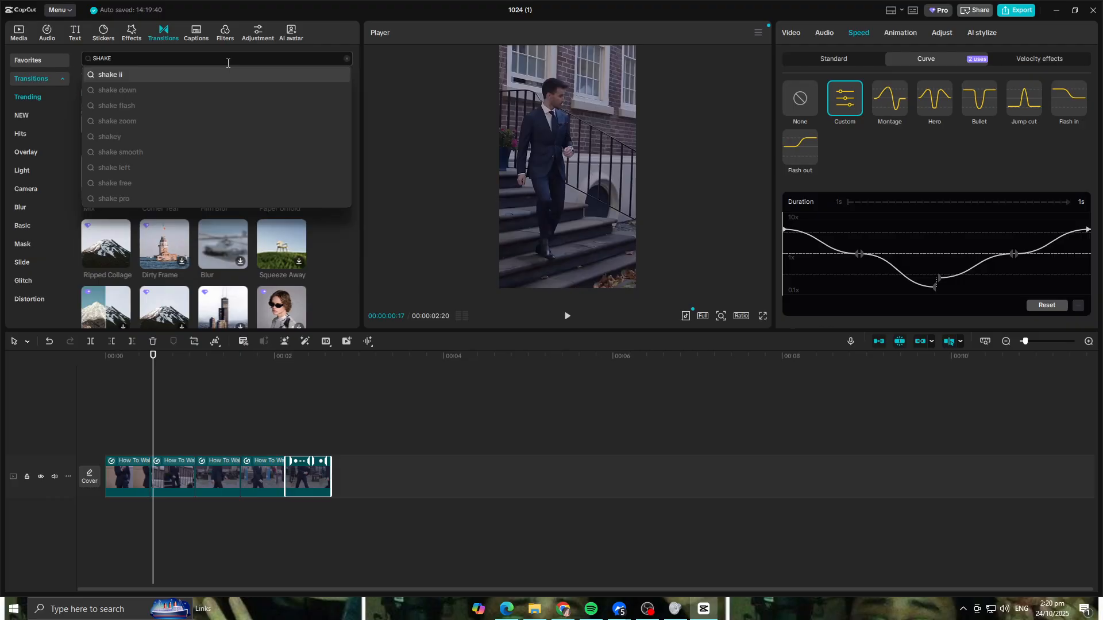
{"action": "key", "text": "Return"}
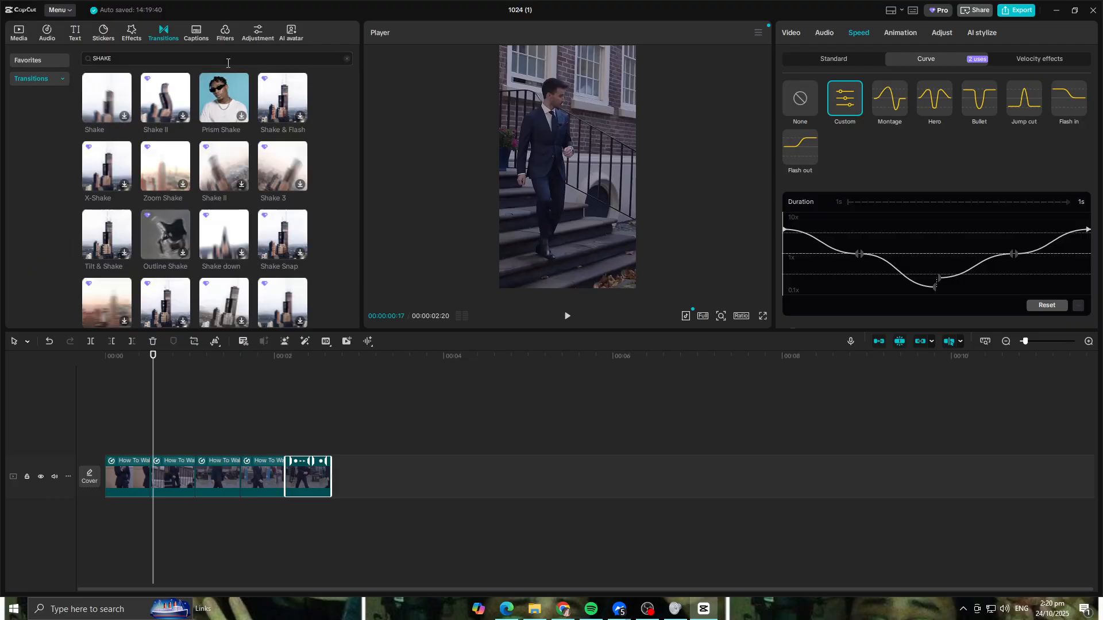
{"action": "left_click", "coordinate": [103, 96]}
{"action": "left_click_drag", "start_coordinate": [99, 102], "coordinate": [134, 474]}
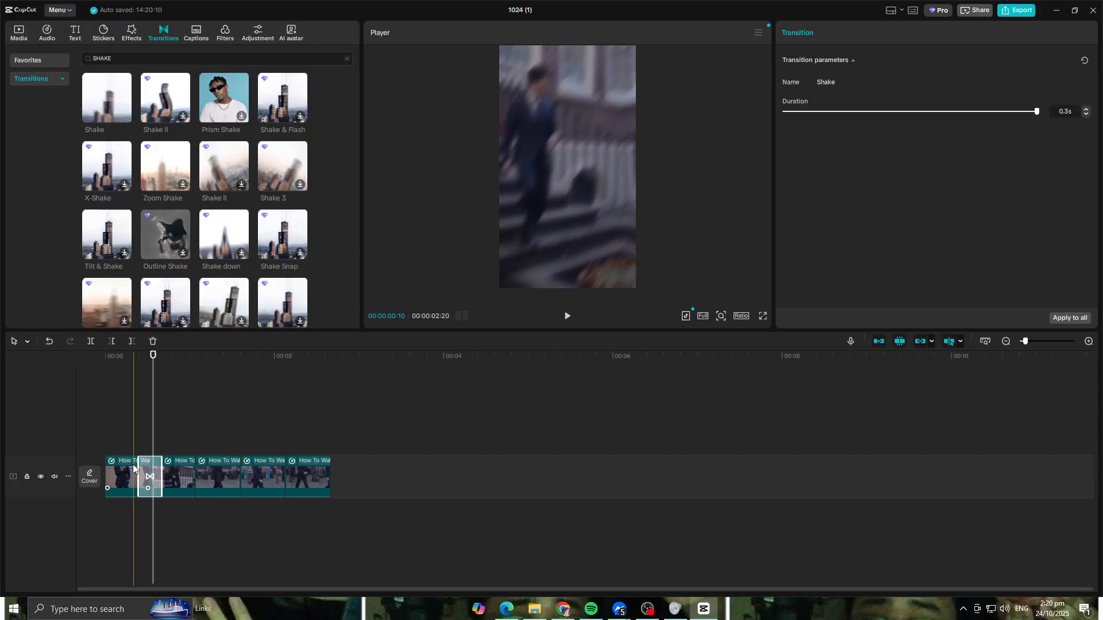
- Add the Shake transition between the third and fourth clips and play back the sequence
{"action": "left_click_drag", "start_coordinate": [154, 359], "coordinate": [109, 361]}
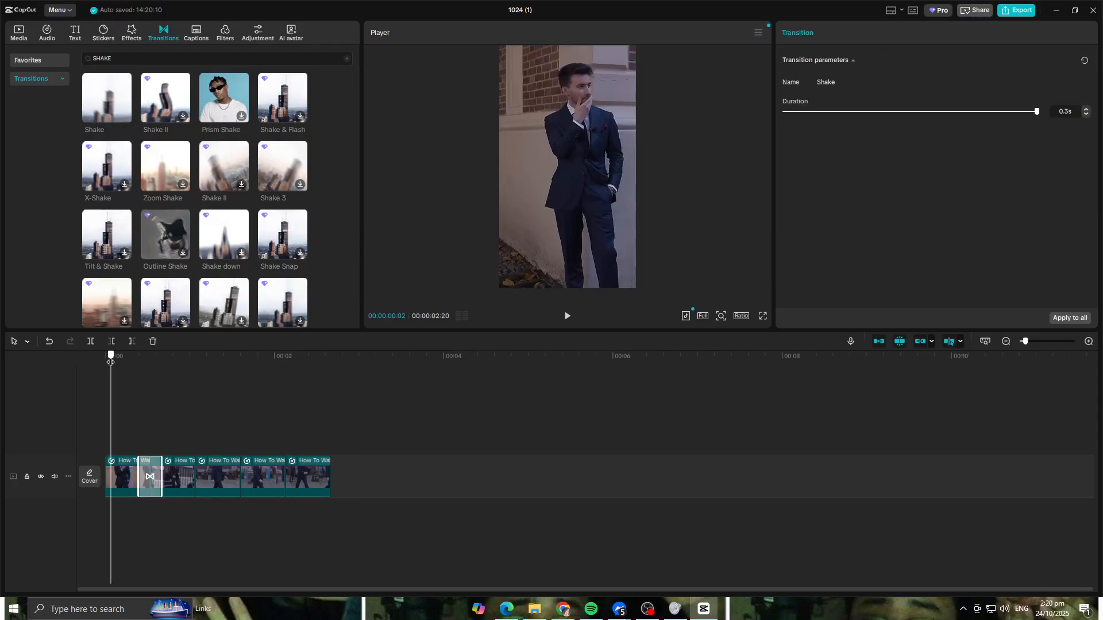
{"action": "key", "text": "space"}
{"action": "key", "text": "space"}
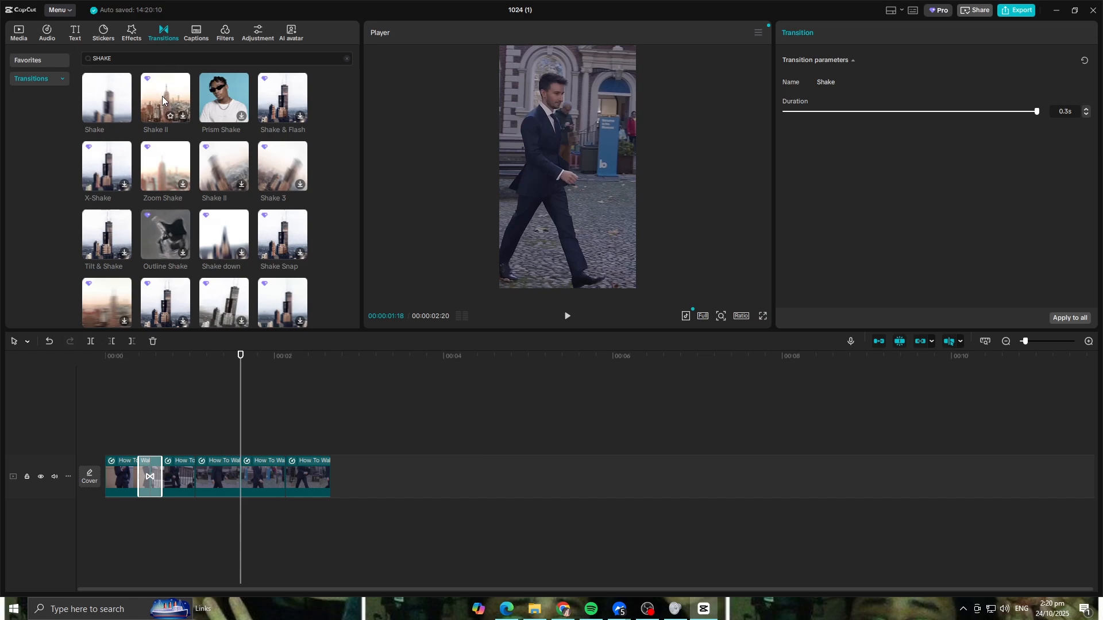
{"action": "left_click_drag", "start_coordinate": [147, 103], "coordinate": [236, 480]}
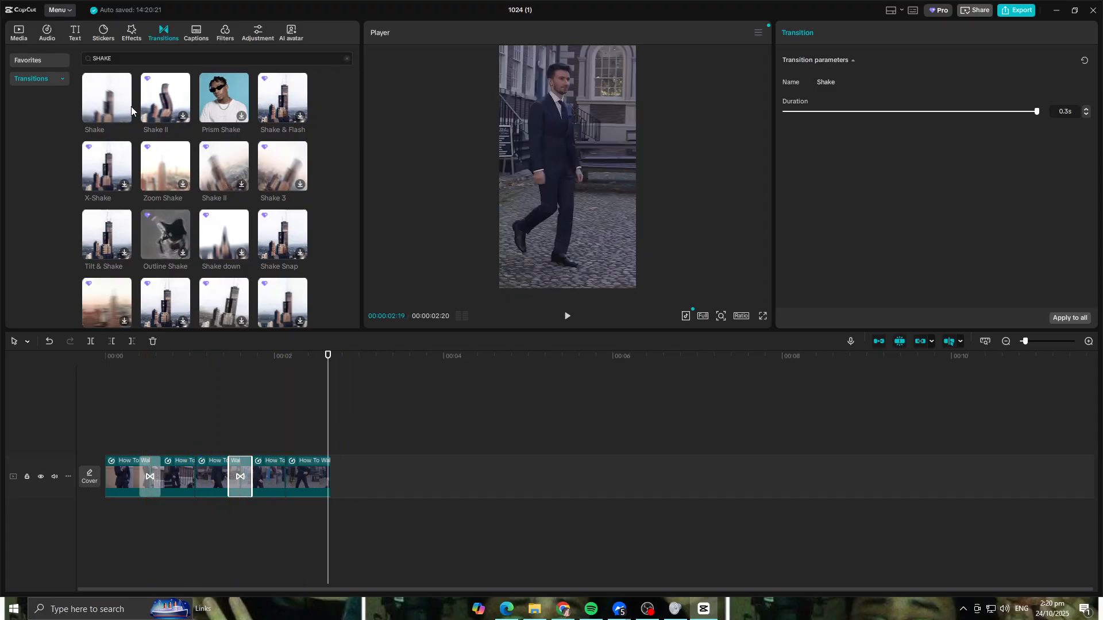
{"action": "left_click_drag", "start_coordinate": [176, 163], "coordinate": [322, 486]}
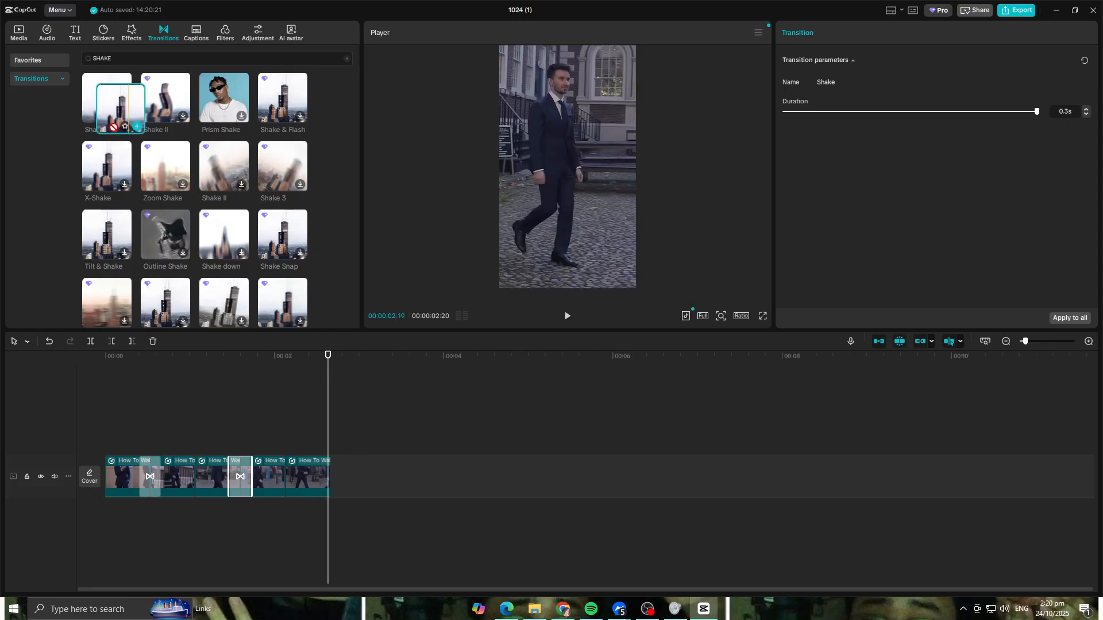
{"action": "key", "text": "space"}
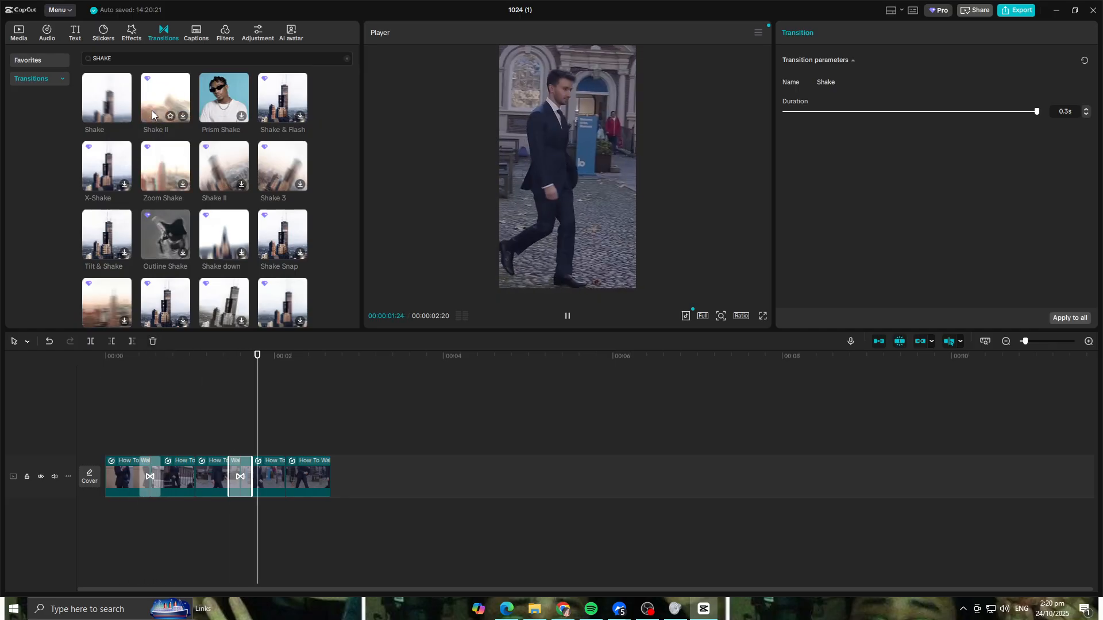
{"action": "key", "text": "space"}
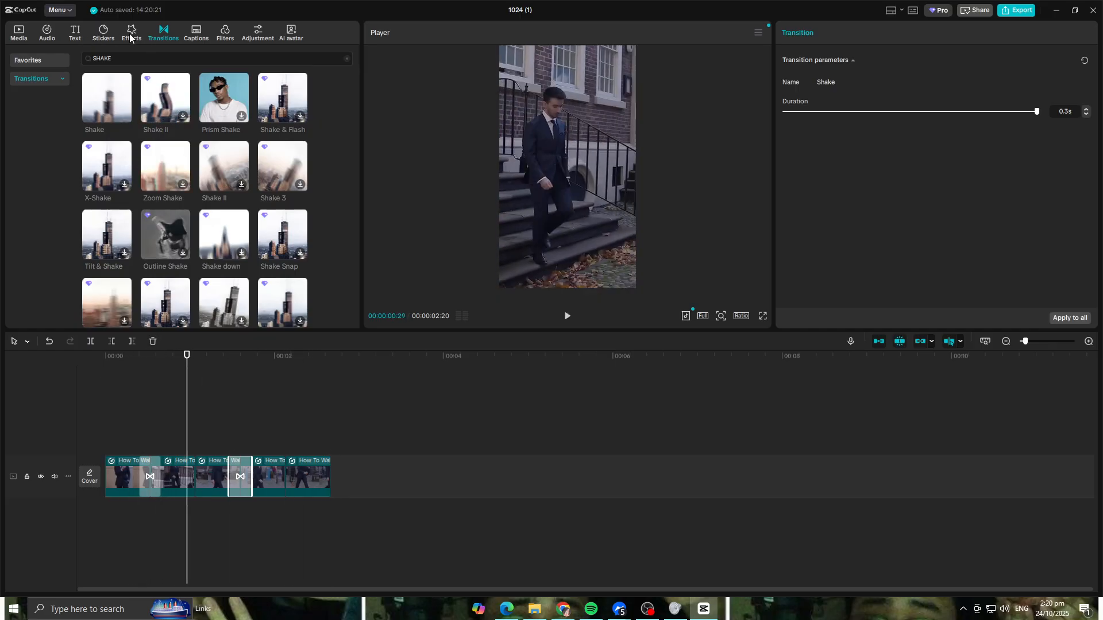
- Search the video effects for SHAKE, apply the Shake effect to the last clip, and preview it
{"action": "left_click", "coordinate": [131, 33]}
{"action": "left_click", "coordinate": [151, 59]}
{"action": "type", "text": "SHAKE"}
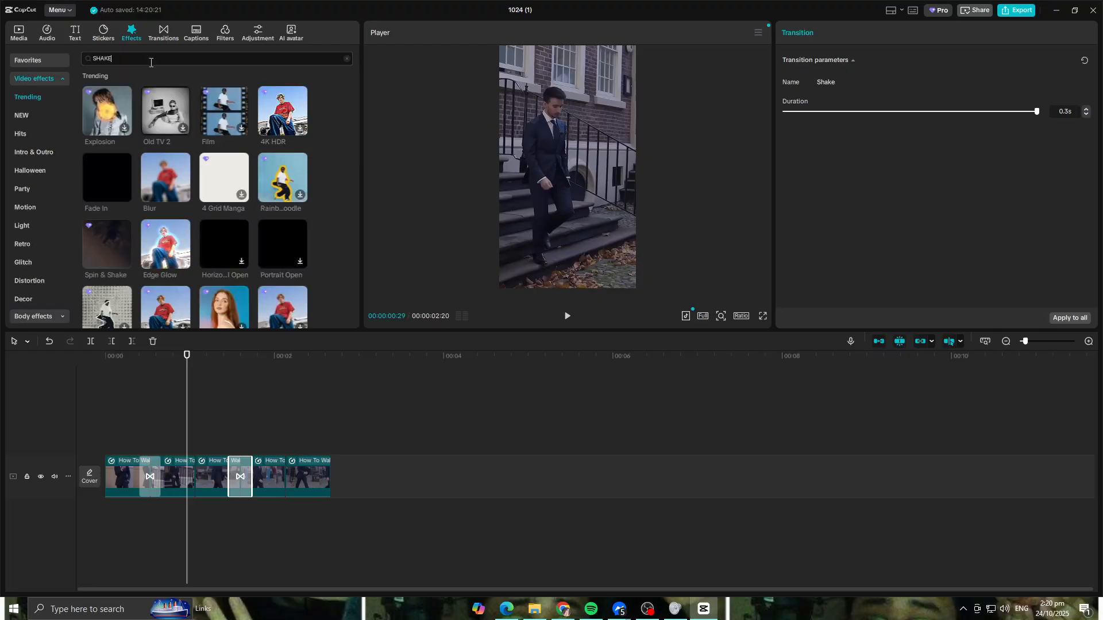
{"action": "key", "text": "Return"}
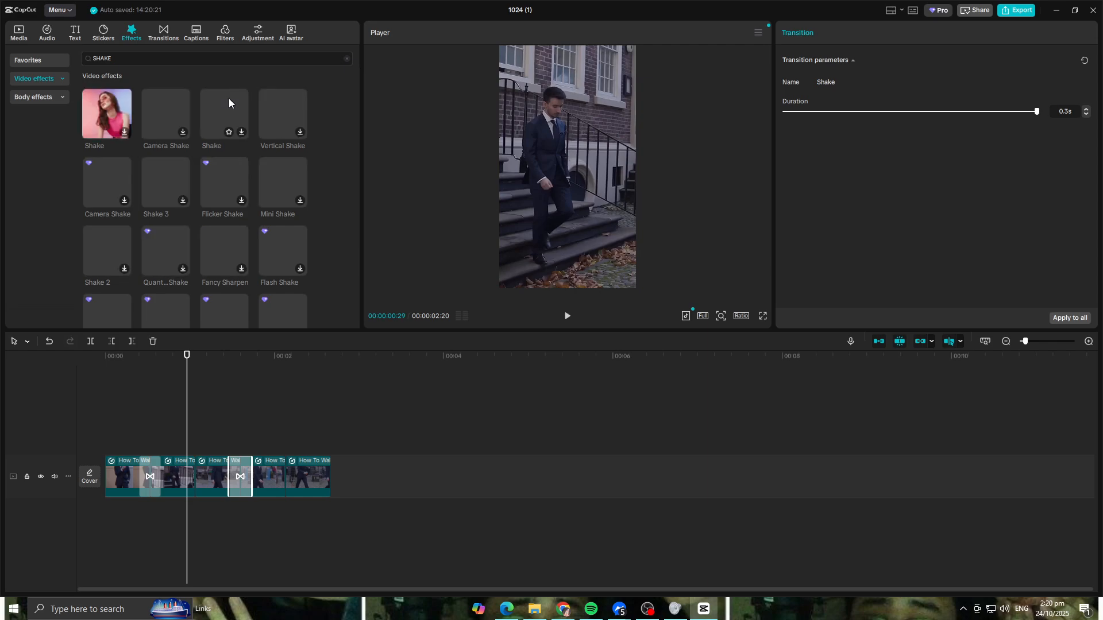
{"action": "left_click", "coordinate": [119, 103]}
{"action": "left_click_drag", "start_coordinate": [127, 110], "coordinate": [311, 481]}
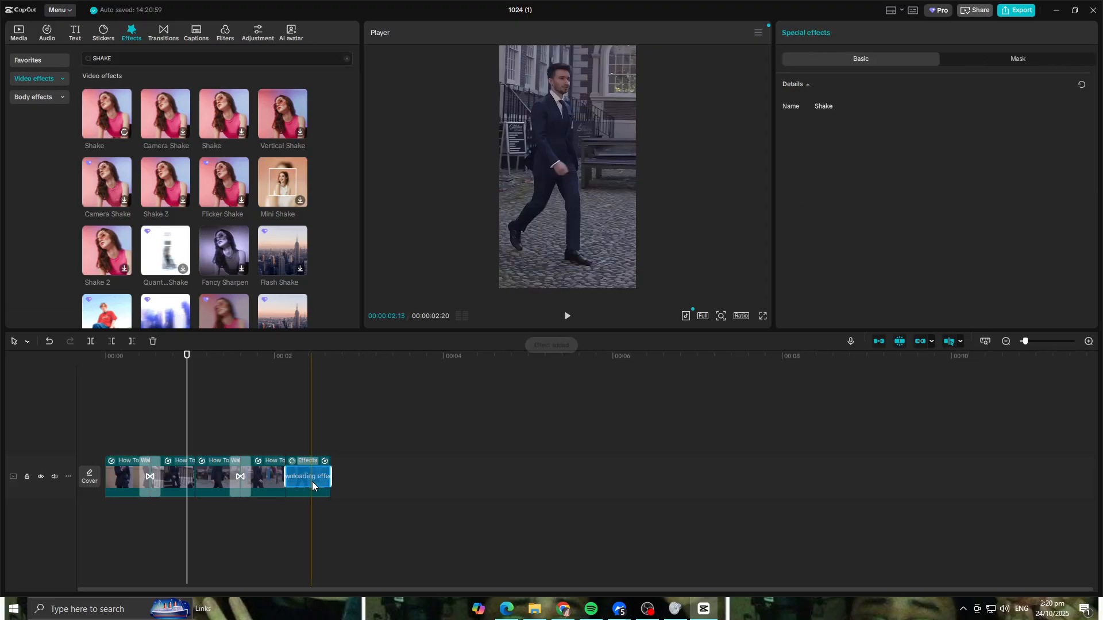
{"action": "left_click", "coordinate": [566, 318]}
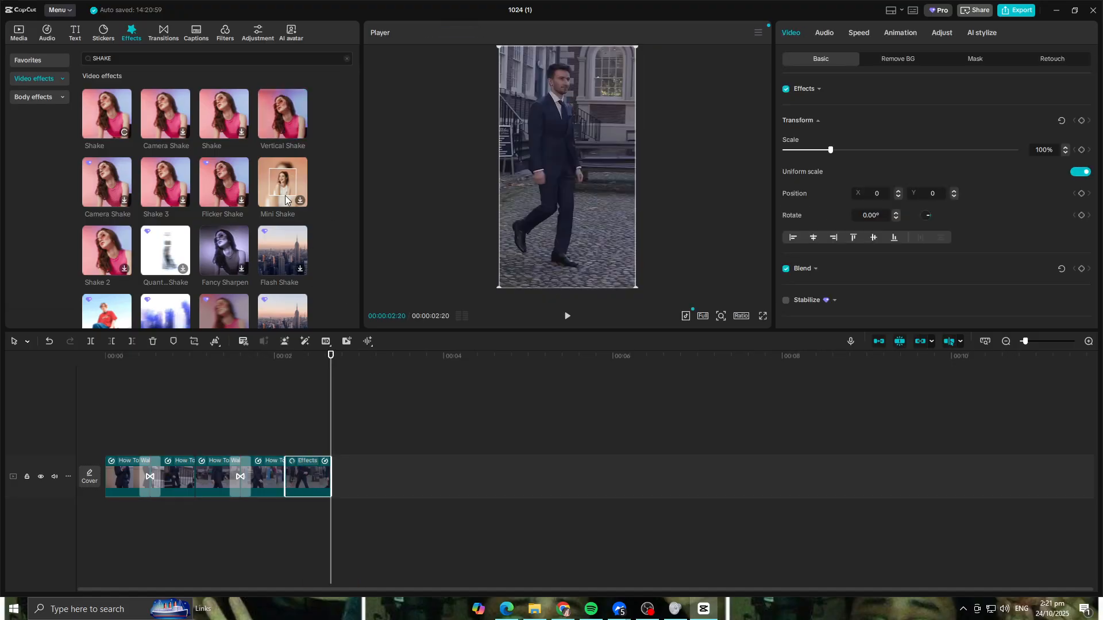
- Apply the Vertical Shake video effect to the last clip and preview it
{"action": "left_click_drag", "start_coordinate": [283, 114], "coordinate": [304, 471]}
{"action": "left_click", "coordinate": [305, 374]}
{"action": "left_click", "coordinate": [251, 373]}
{"action": "left_click", "coordinate": [566, 316]}
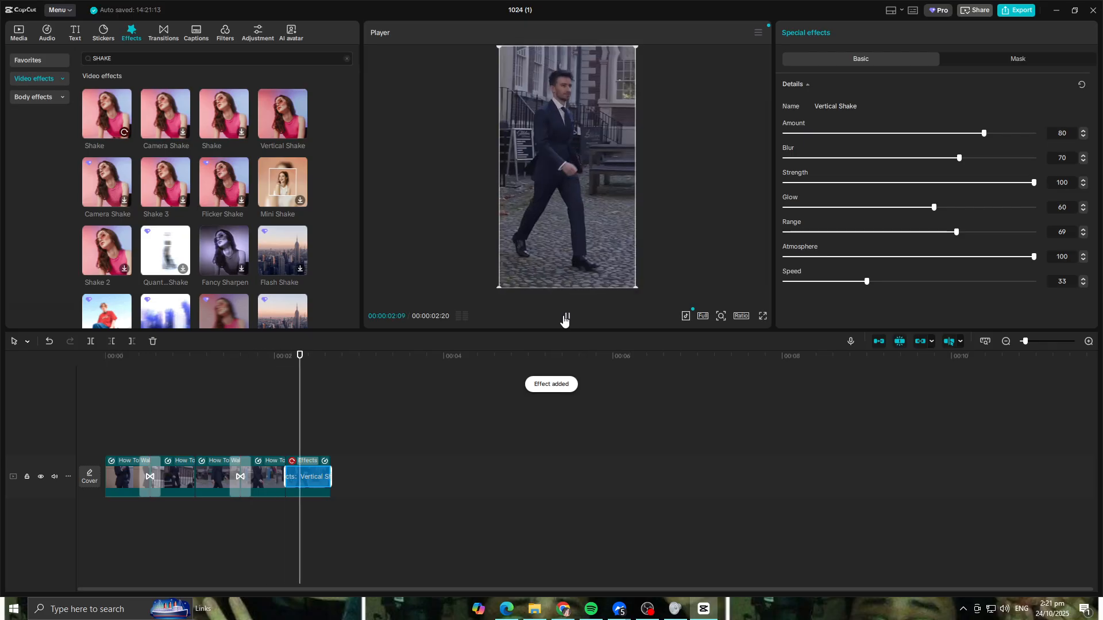
{"action": "left_click_drag", "start_coordinate": [339, 358], "coordinate": [61, 366]}
- Apply the Vertical Shake video effect to the first and third clips and play back the sequence
{"action": "left_click_drag", "start_coordinate": [289, 122], "coordinate": [128, 477]}
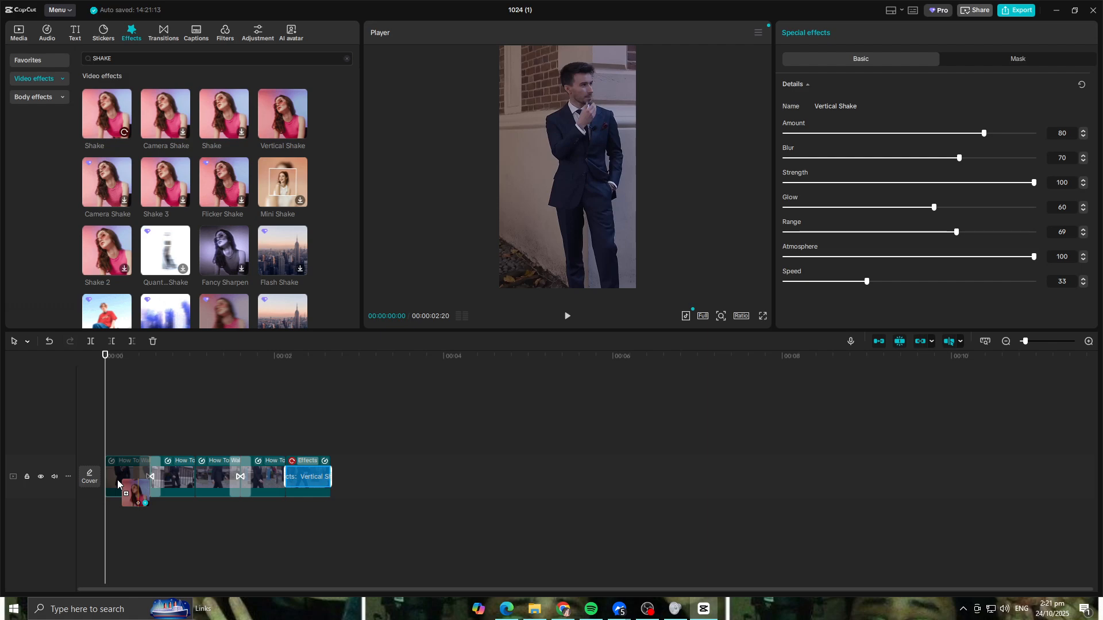
{"action": "left_click", "coordinate": [568, 316]}
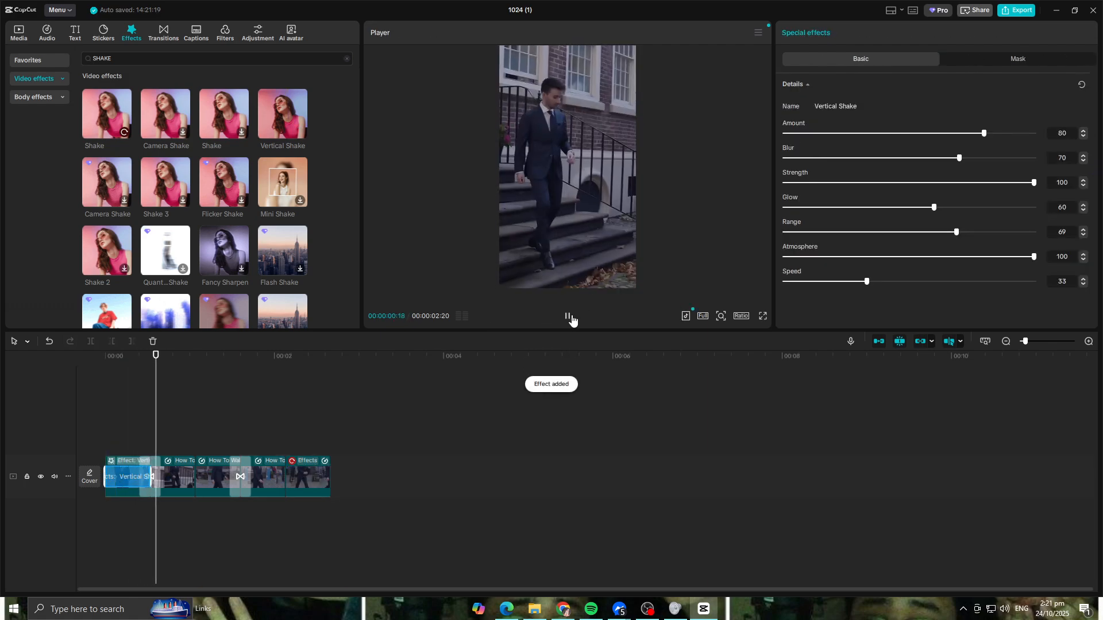
{"action": "left_click_drag", "start_coordinate": [283, 114], "coordinate": [209, 483]}
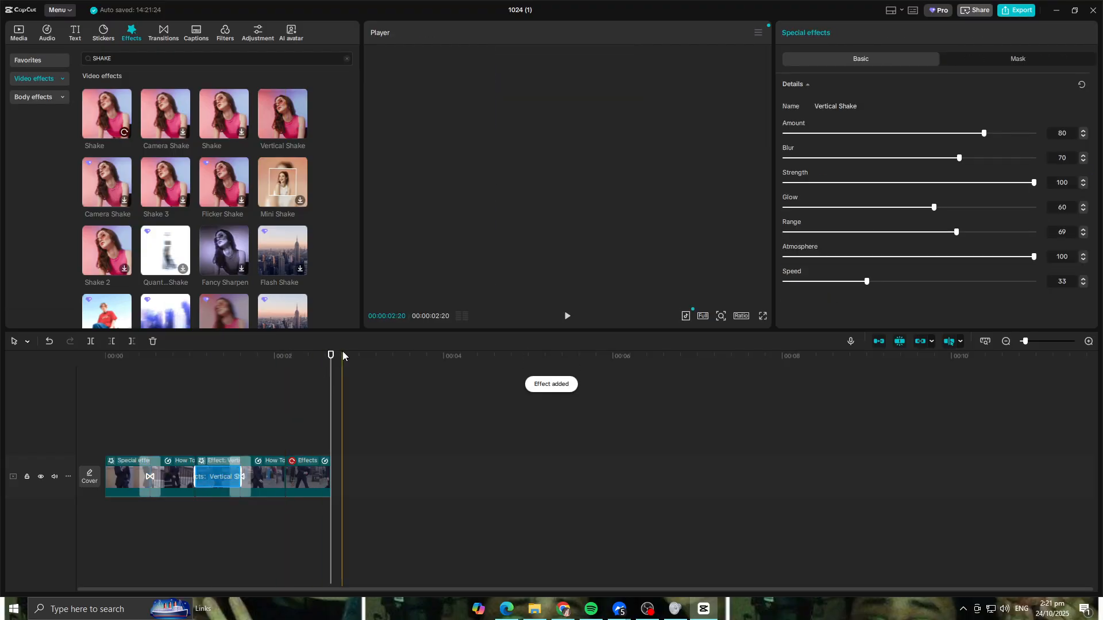
{"action": "left_click_drag", "start_coordinate": [330, 356], "coordinate": [67, 396]}
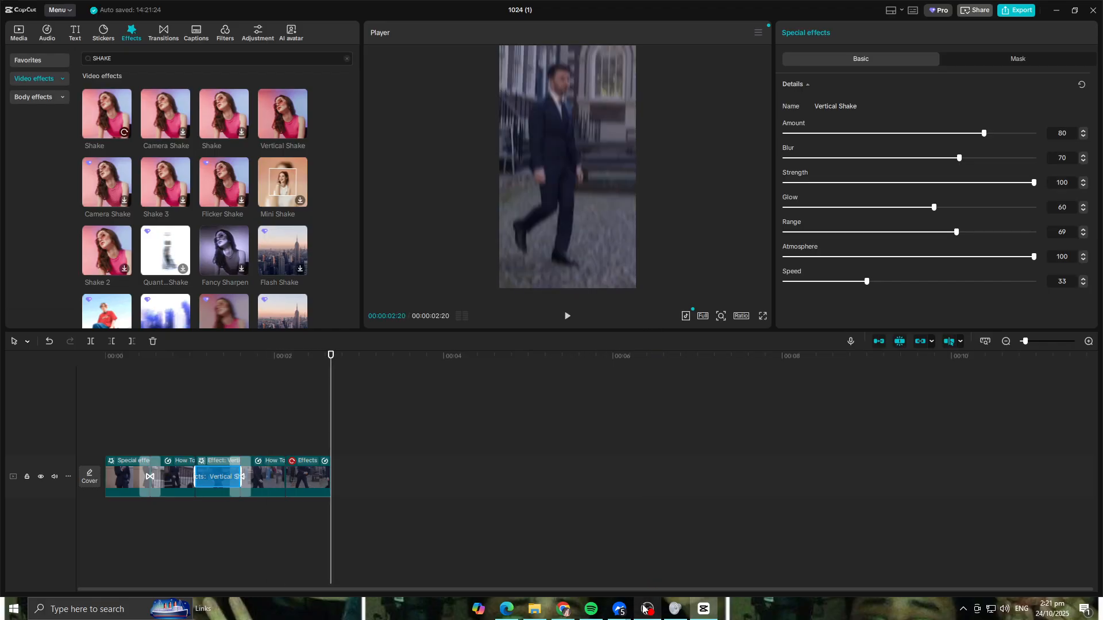
{"action": "left_click", "coordinate": [19, 366]}
{"action": "key", "text": "space"}
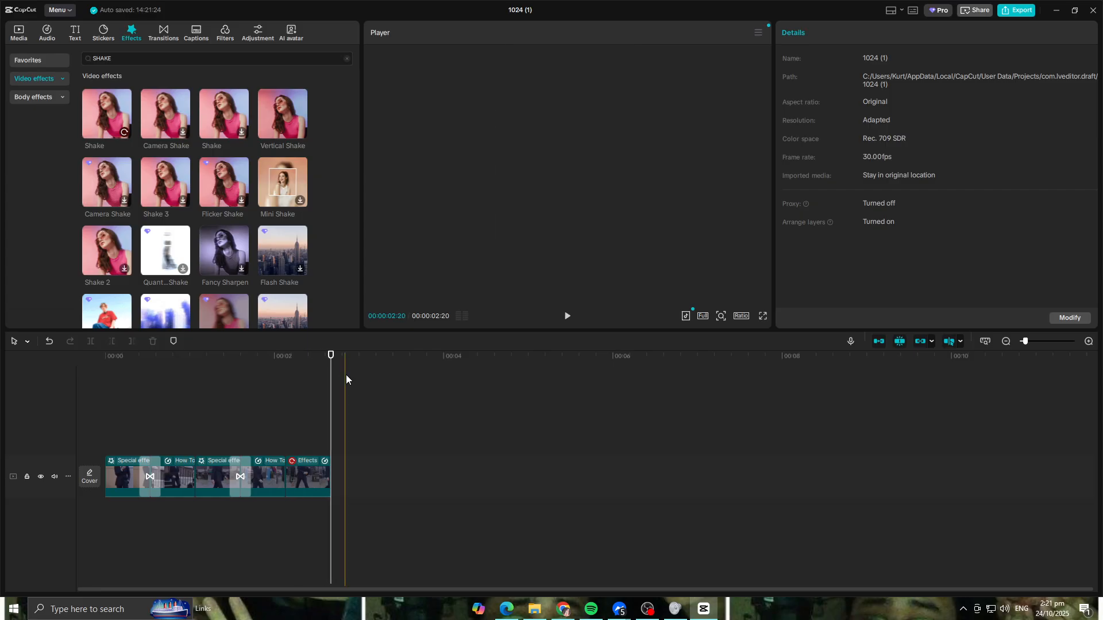
{"action": "key", "text": "space"}
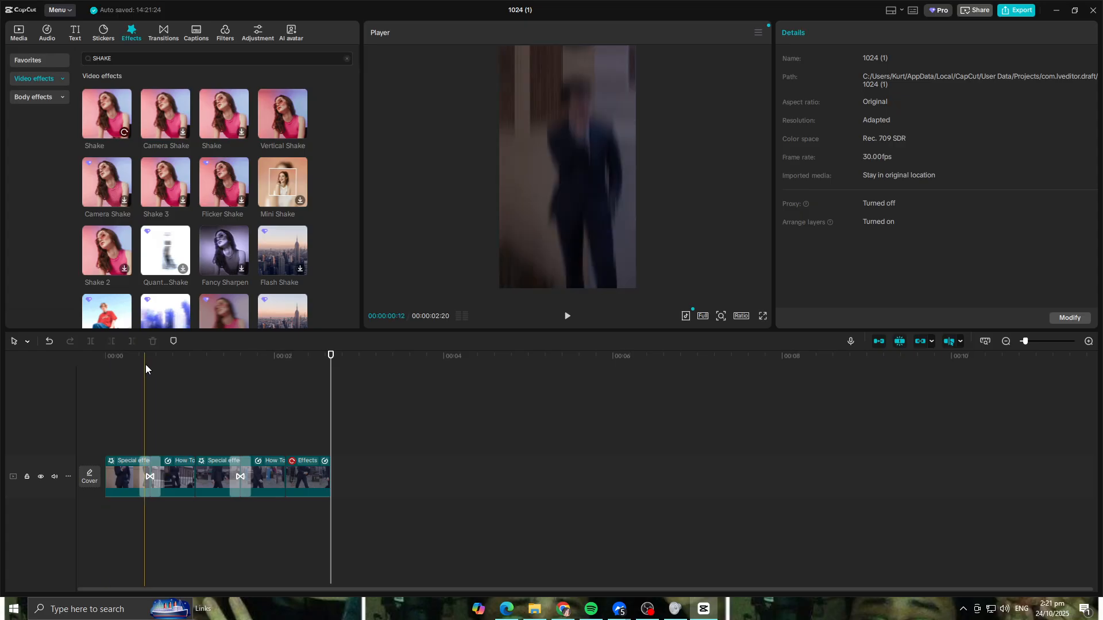
{"action": "key", "text": "space"}
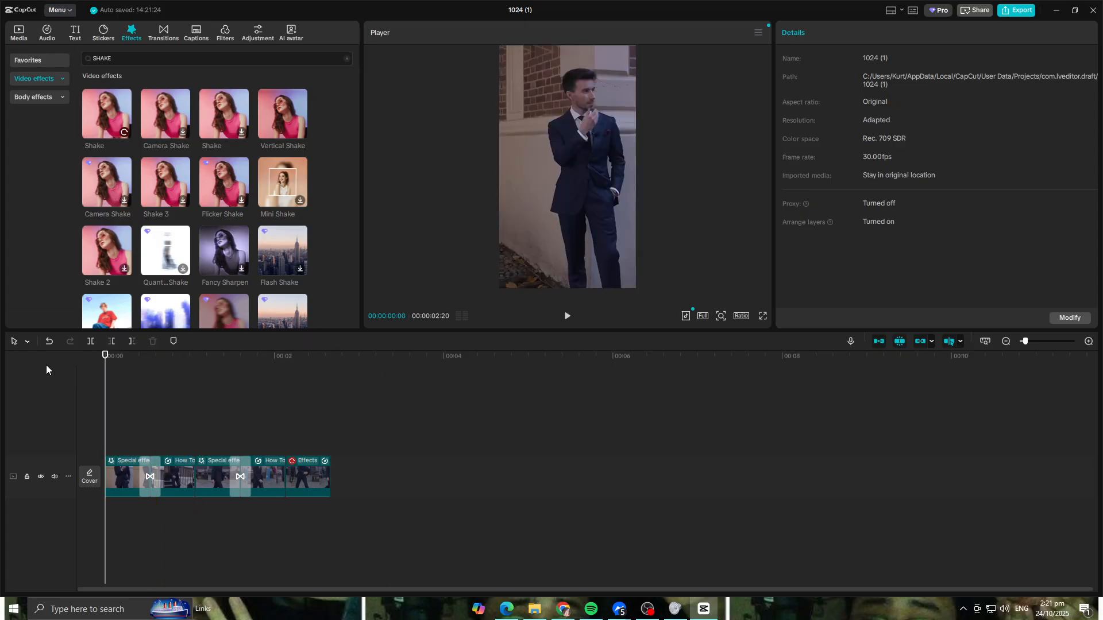
- Scale the second clip to about 118%, shift it to about X 54, Y -213, and preview the framing
{"action": "left_click", "coordinate": [119, 474]}
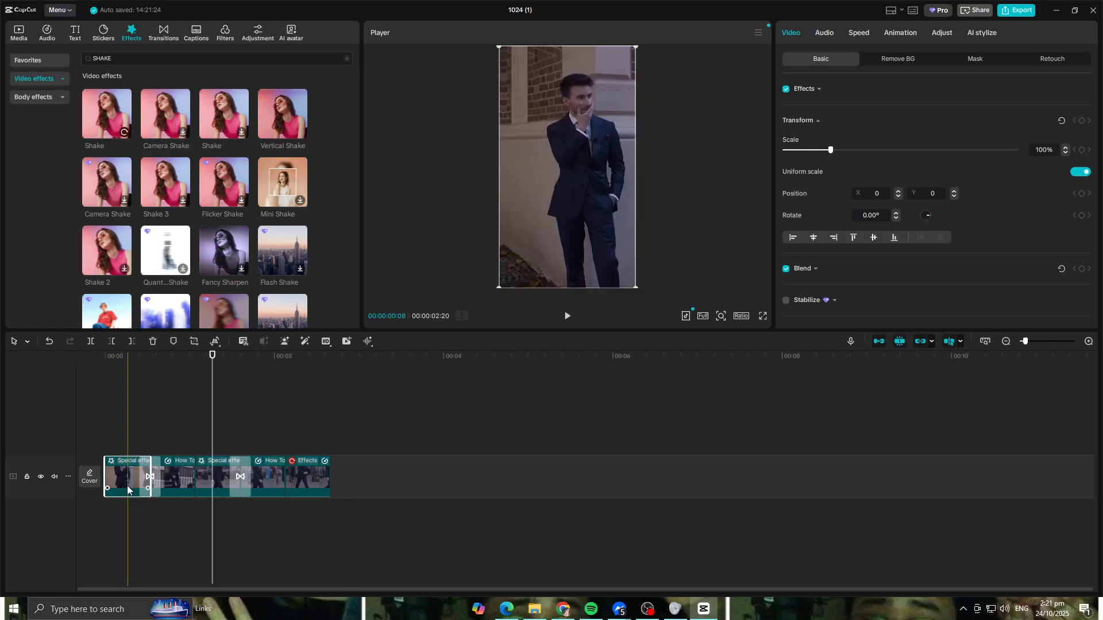
{"action": "left_click", "coordinate": [182, 473]}
{"action": "left_click_drag", "start_coordinate": [212, 356], "coordinate": [171, 363]}
{"action": "left_click_drag", "start_coordinate": [639, 285], "coordinate": [664, 314]}
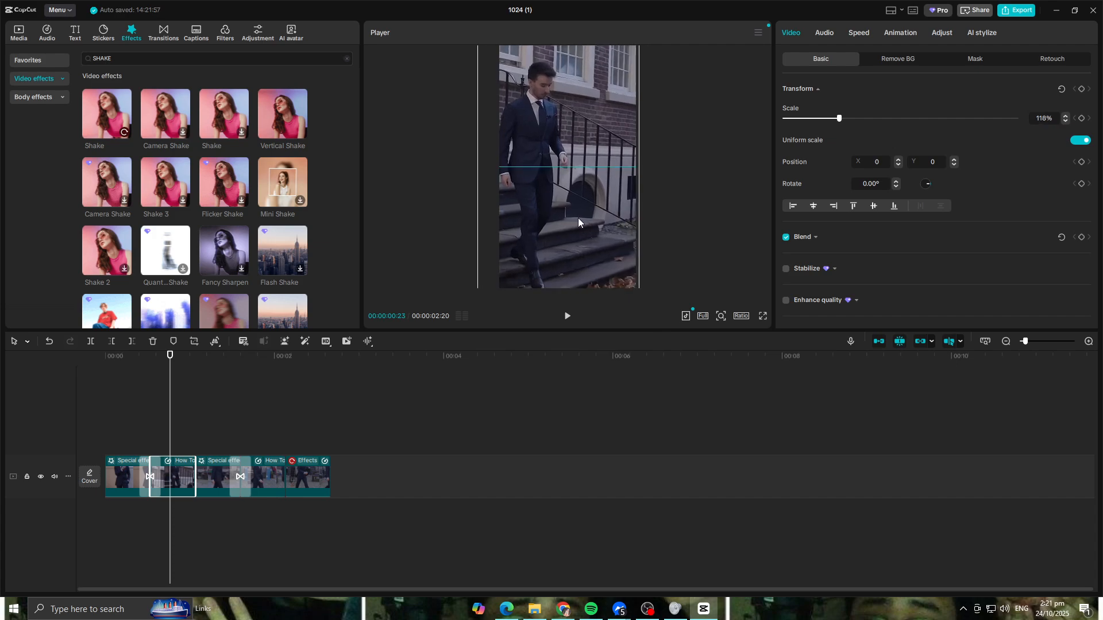
{"action": "left_click_drag", "start_coordinate": [578, 218], "coordinate": [591, 228]}
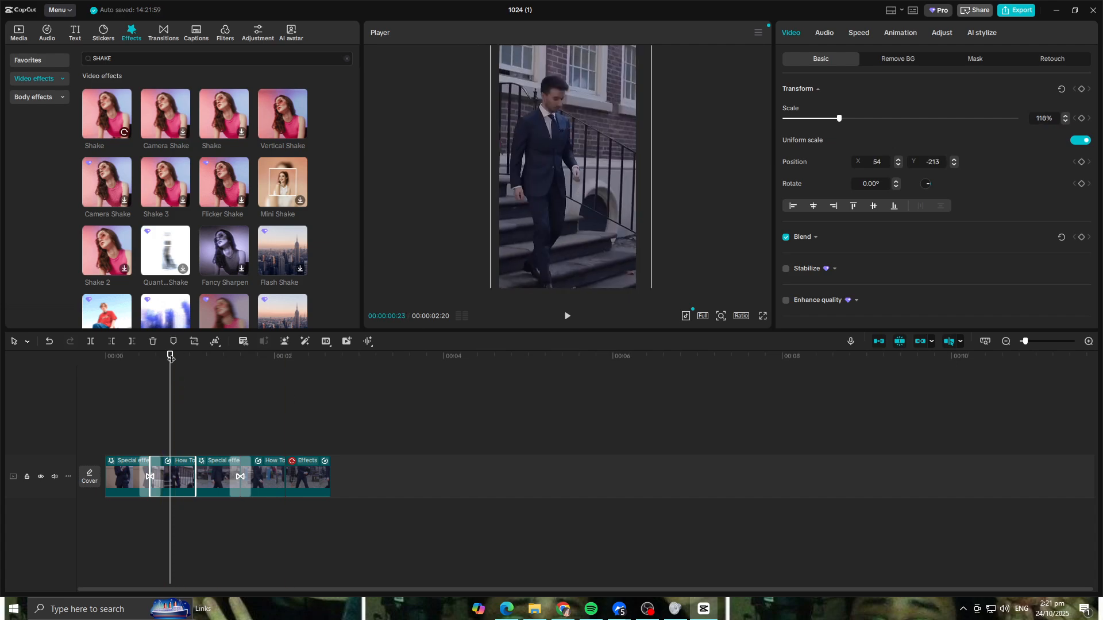
{"action": "left_click_drag", "start_coordinate": [172, 358], "coordinate": [44, 367]}
{"action": "key", "text": "space"}
{"action": "key", "text": "space"}
- Rotate the fourth clip about 4.76°, enlarge it to about 111%, and play back the sequence
{"action": "left_click", "coordinate": [213, 476]}
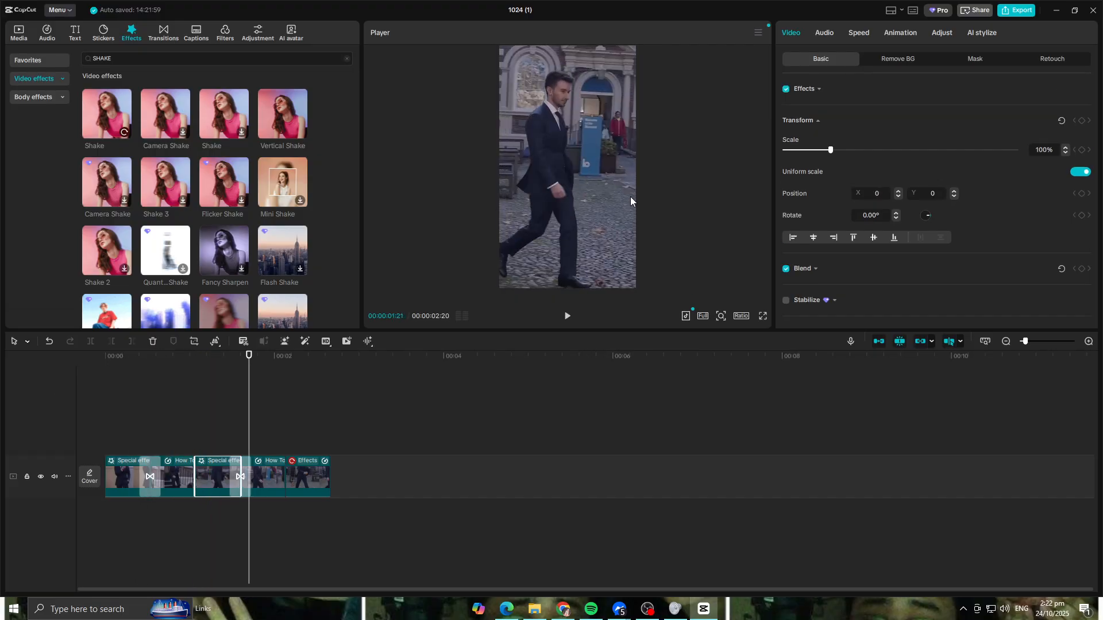
{"action": "left_click", "coordinate": [611, 150]}
{"action": "left_click_drag", "start_coordinate": [564, 284], "coordinate": [554, 283]}
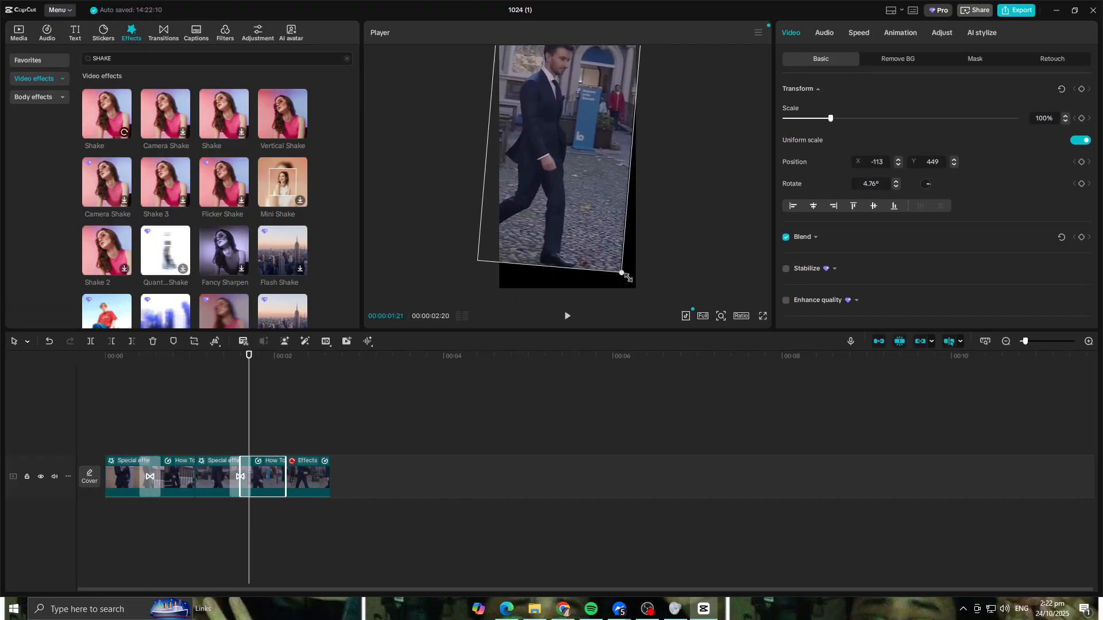
{"action": "left_click", "coordinate": [189, 366]}
{"action": "left_click_drag", "start_coordinate": [189, 366], "coordinate": [46, 349]}
{"action": "key", "text": "space"}
{"action": "key", "text": "space"}
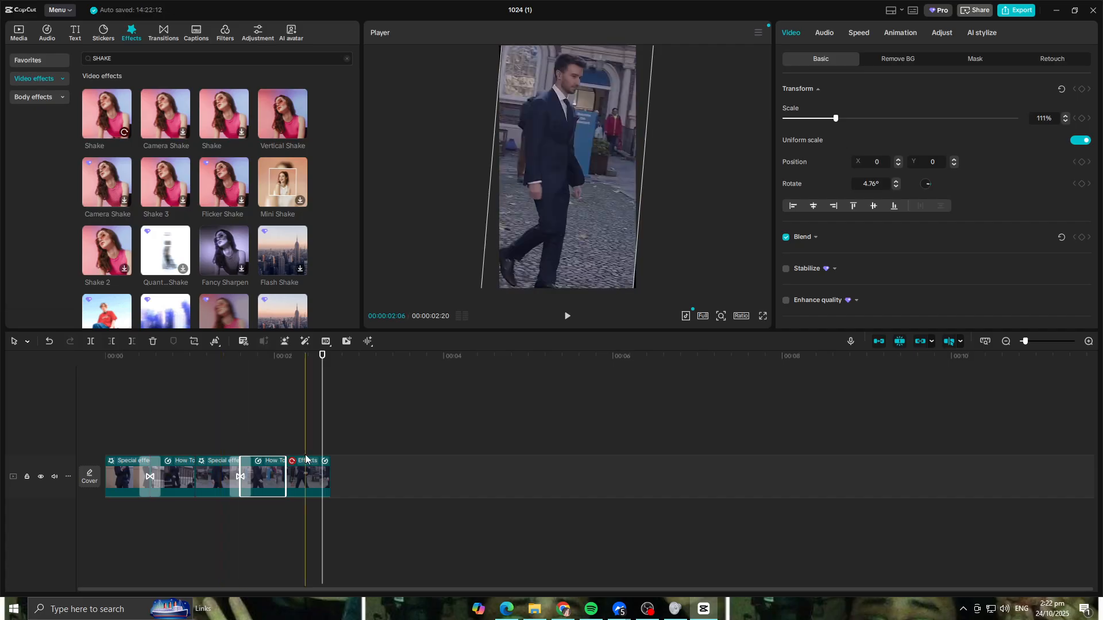
- Rotate the third clip about -5.76°, scale it to about 117% at Y -168, and preview it
{"action": "left_click", "coordinate": [182, 478]}
{"action": "left_click", "coordinate": [222, 469]}
{"action": "left_click", "coordinate": [218, 356]}
{"action": "left_click_drag", "start_coordinate": [567, 275], "coordinate": [581, 274]}
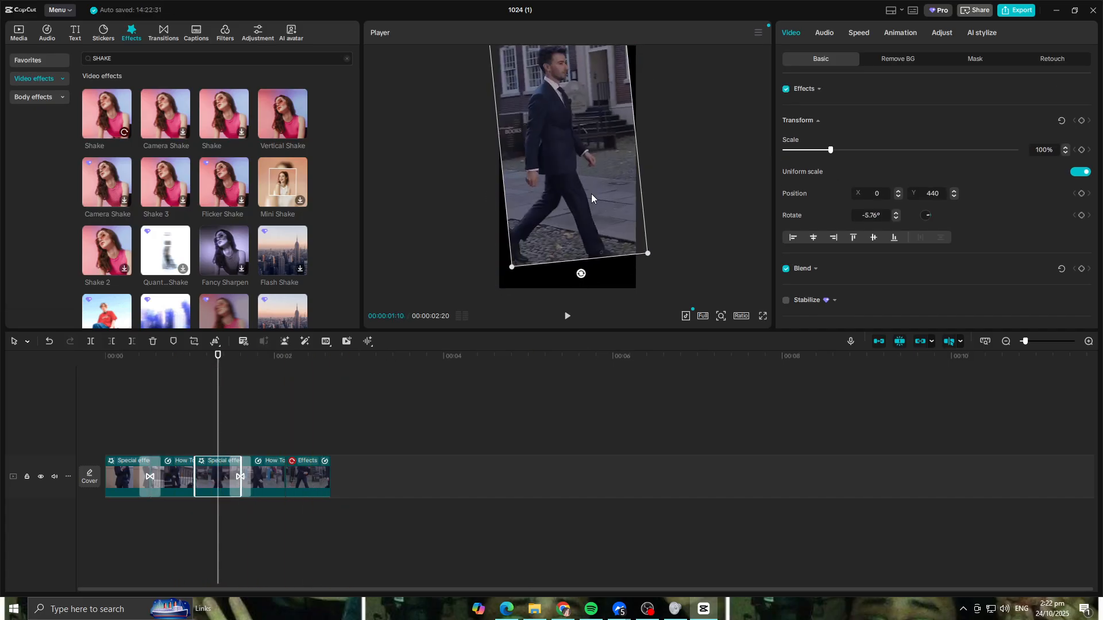
{"action": "left_click_drag", "start_coordinate": [575, 178], "coordinate": [569, 218]}
{"action": "left_click_drag", "start_coordinate": [617, 51], "coordinate": [626, 31]}
{"action": "left_click_drag", "start_coordinate": [592, 116], "coordinate": [598, 115]}
{"action": "left_click_drag", "start_coordinate": [219, 356], "coordinate": [71, 354]}
{"action": "key", "text": "space"}
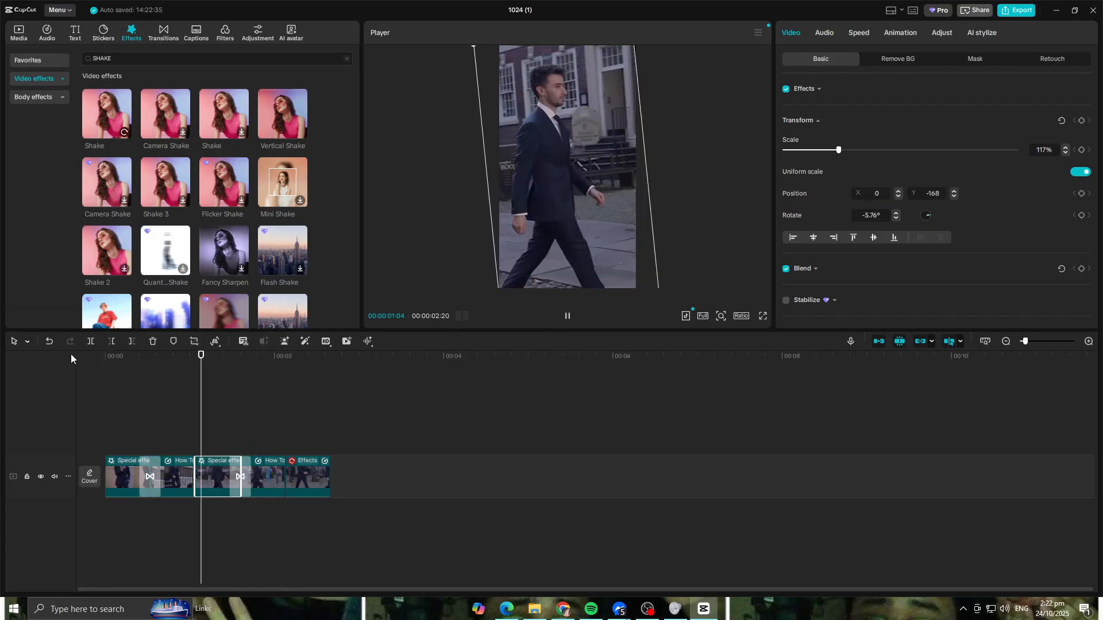
{"action": "key", "text": "space"}
- Enlarge the fourth clip to about 125% and move it to about Y -91 so it fills the frame
{"action": "left_click", "coordinate": [271, 474]}
{"action": "left_click_drag", "start_coordinate": [326, 353], "coordinate": [271, 354]}
{"action": "left_click_drag", "start_coordinate": [543, 240], "coordinate": [522, 190]}
{"action": "left_click_drag", "start_coordinate": [614, 258], "coordinate": [634, 277]}
{"action": "left_click_drag", "start_coordinate": [591, 205], "coordinate": [611, 262]}
- Play back the sequence from the beginning to review the tilted and rescaled clips
{"action": "left_click", "coordinate": [566, 317]}
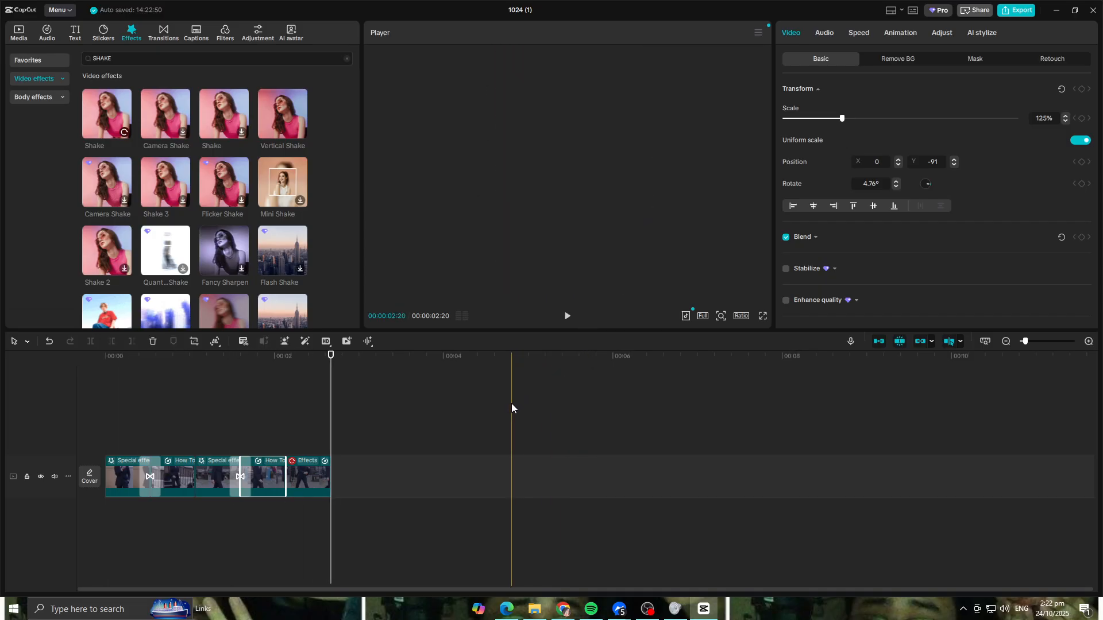
{"action": "left_click_drag", "start_coordinate": [332, 356], "coordinate": [65, 368]}
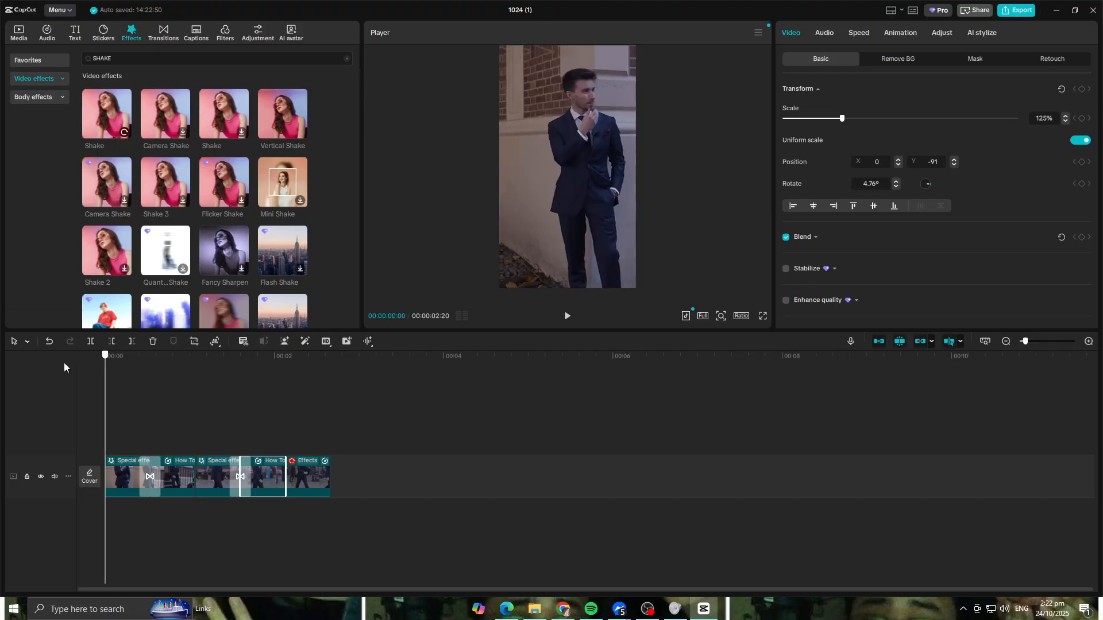
{"action": "left_click", "coordinate": [575, 319]}
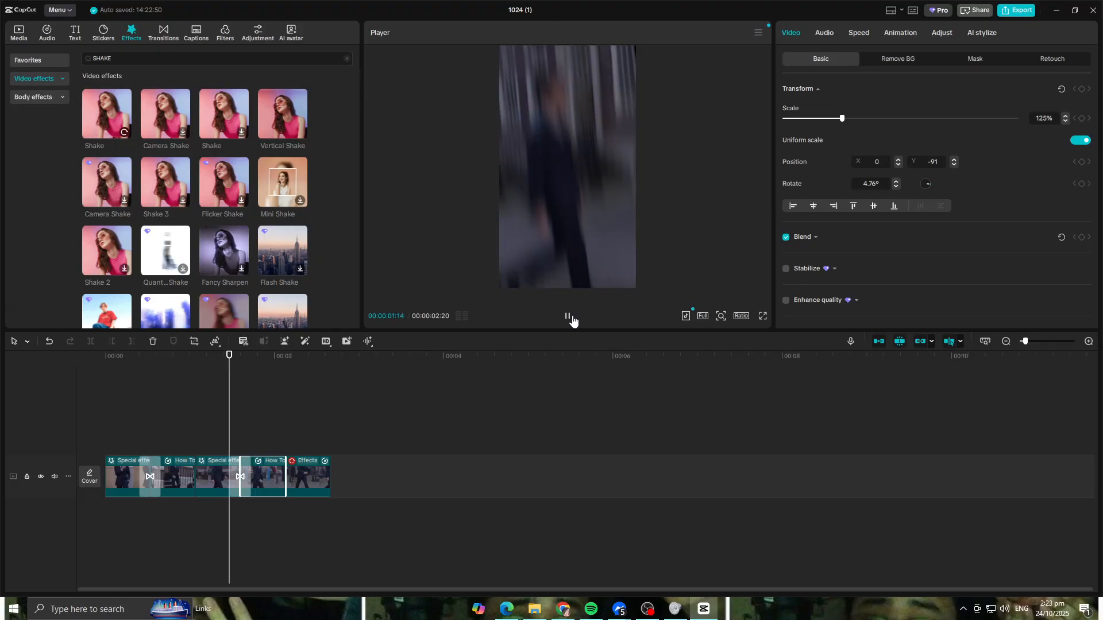
{"action": "left_click", "coordinate": [573, 322]}
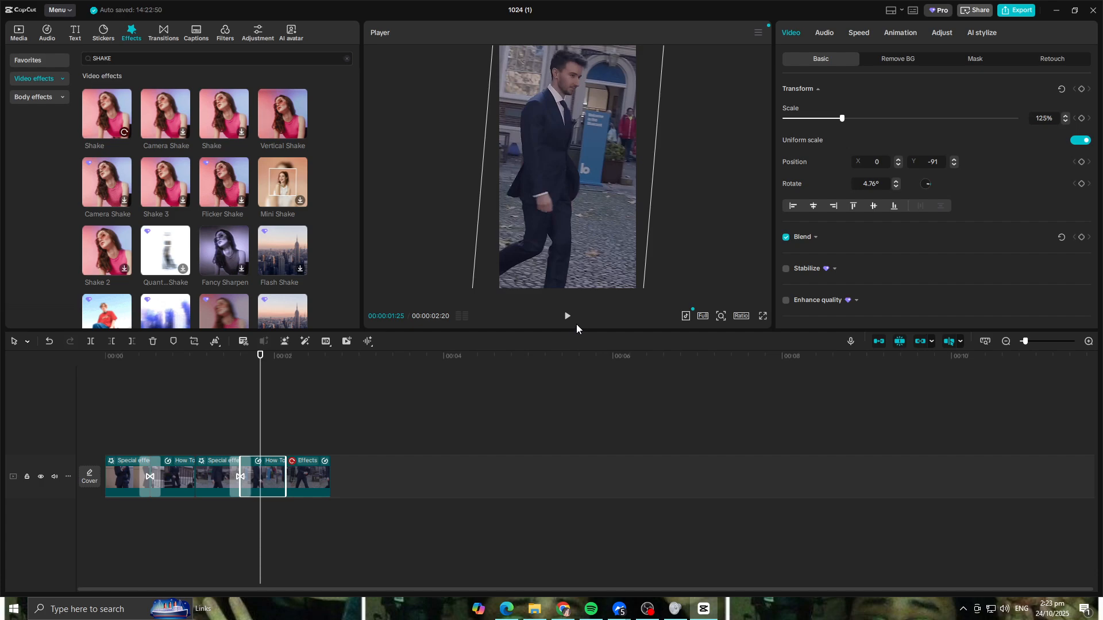
{"action": "left_click", "coordinate": [474, 388]}
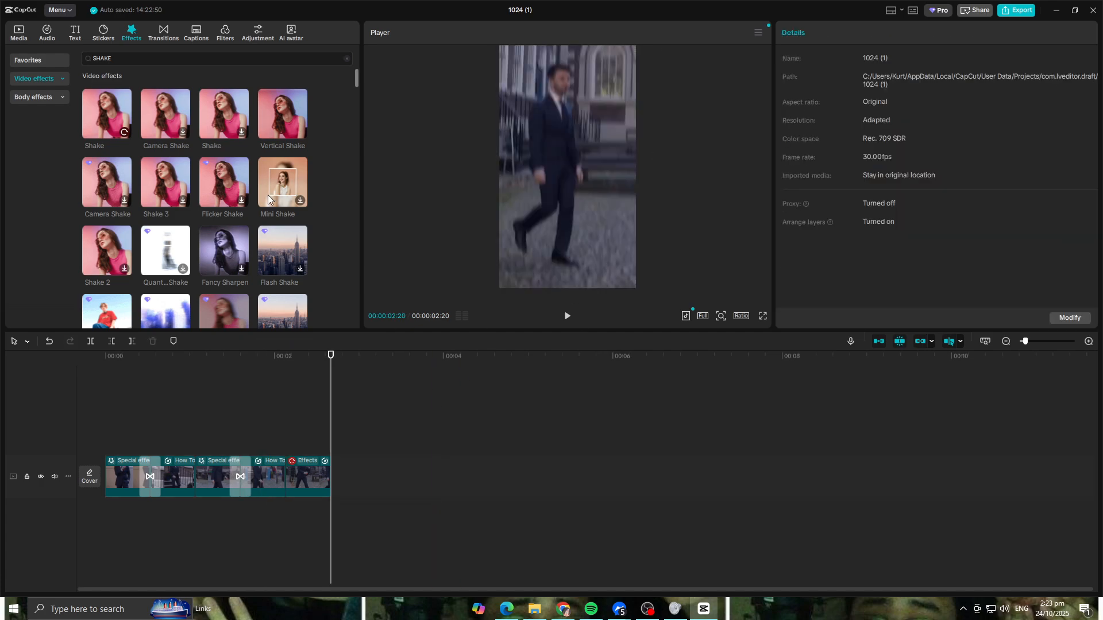
- Browse the trending video effects, try Black Flash 2 on the first clip, and preview it
{"action": "left_click", "coordinate": [60, 80]}
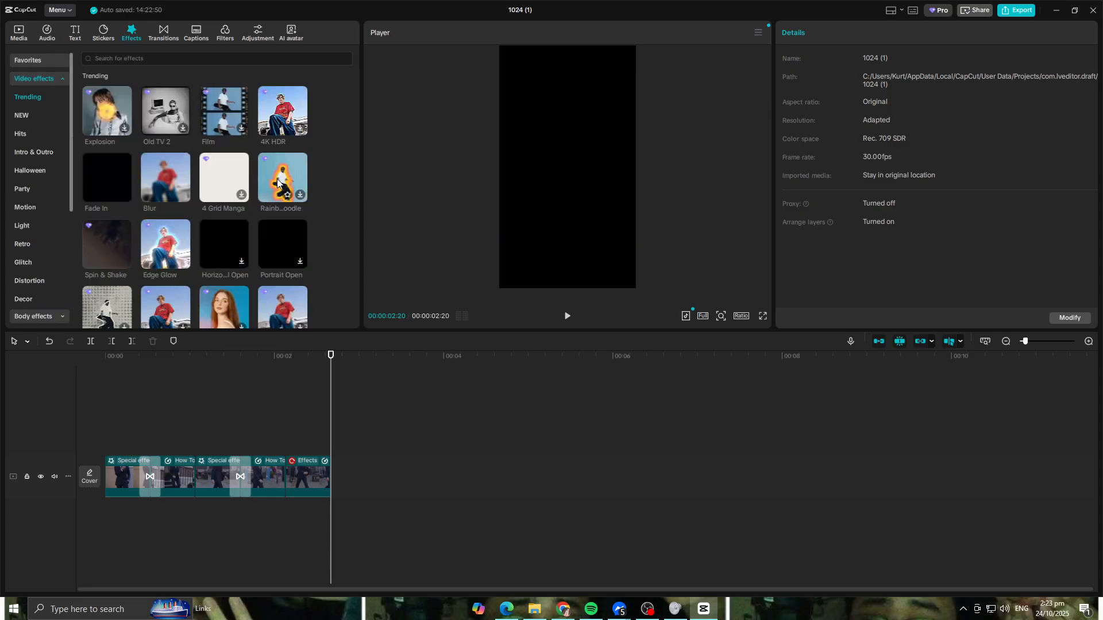
{"action": "scroll", "coordinate": [193, 207], "scroll_direction": "down", "scroll_amount": 3}
{"action": "scroll", "coordinate": [132, 179], "scroll_direction": "down", "scroll_amount": 3}
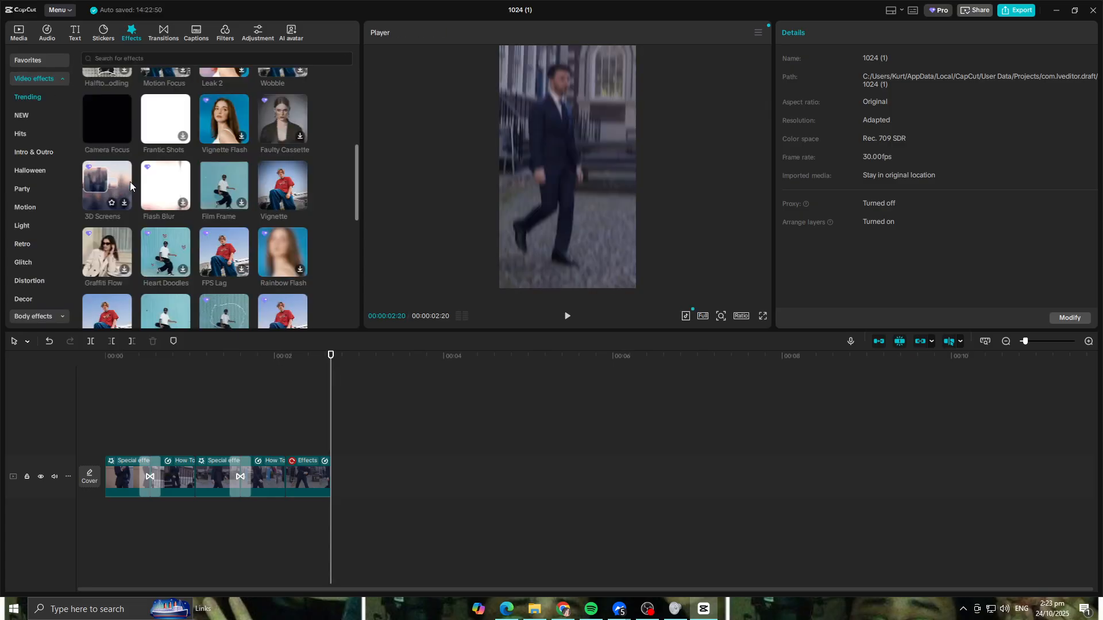
{"action": "scroll", "coordinate": [239, 206], "scroll_direction": "down", "scroll_amount": 3}
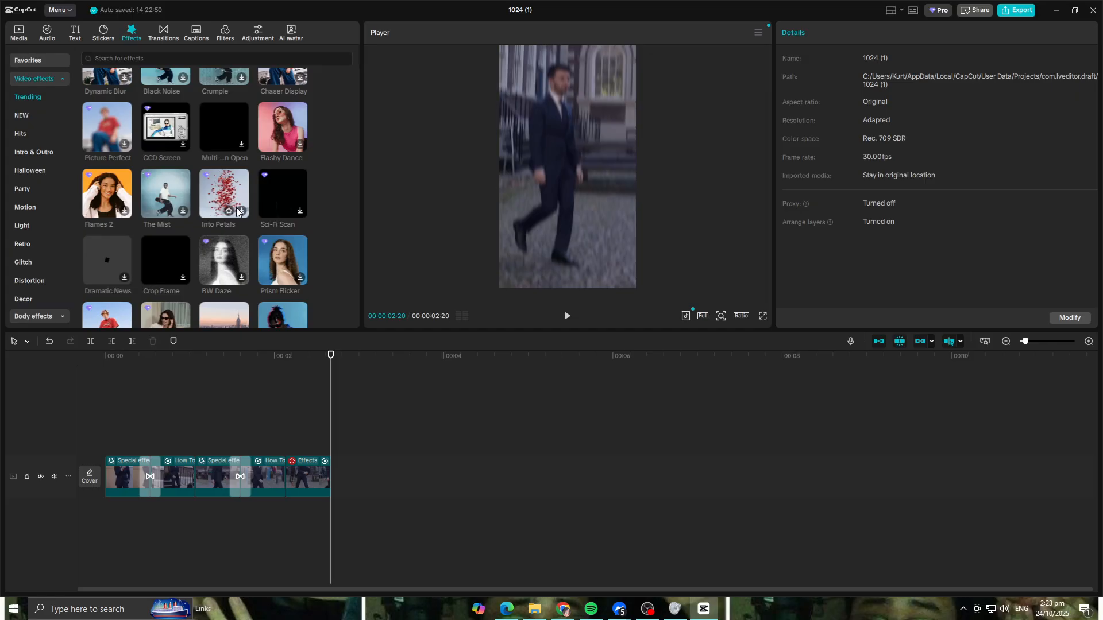
{"action": "scroll", "coordinate": [236, 208], "scroll_direction": "down", "scroll_amount": 6}
{"action": "scroll", "coordinate": [233, 209], "scroll_direction": "down", "scroll_amount": 3}
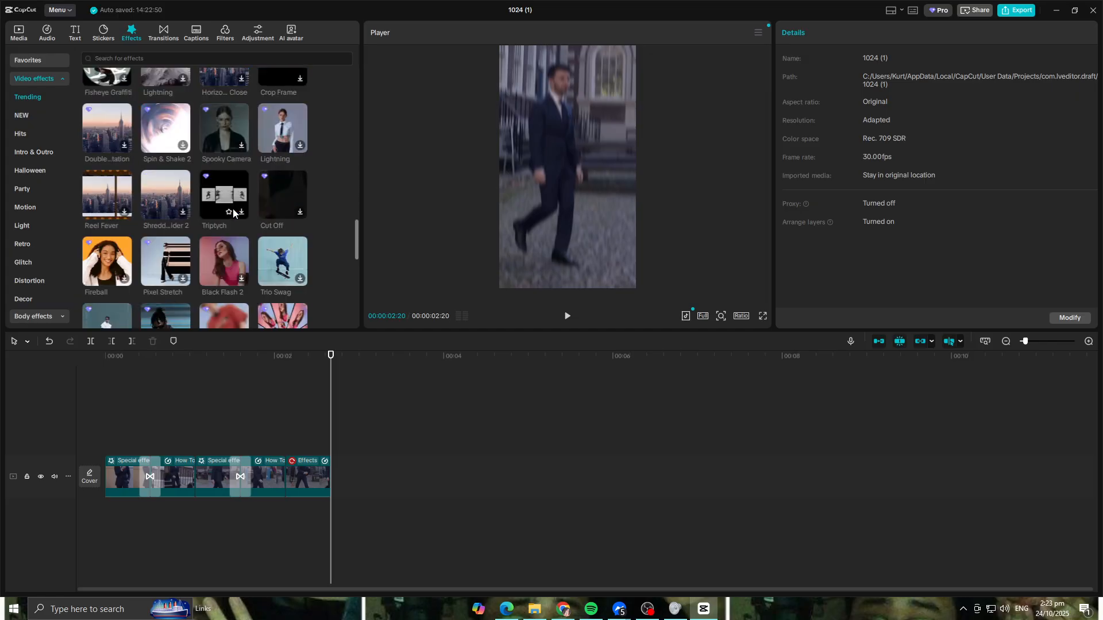
{"action": "scroll", "coordinate": [233, 209], "scroll_direction": "down", "scroll_amount": 3}
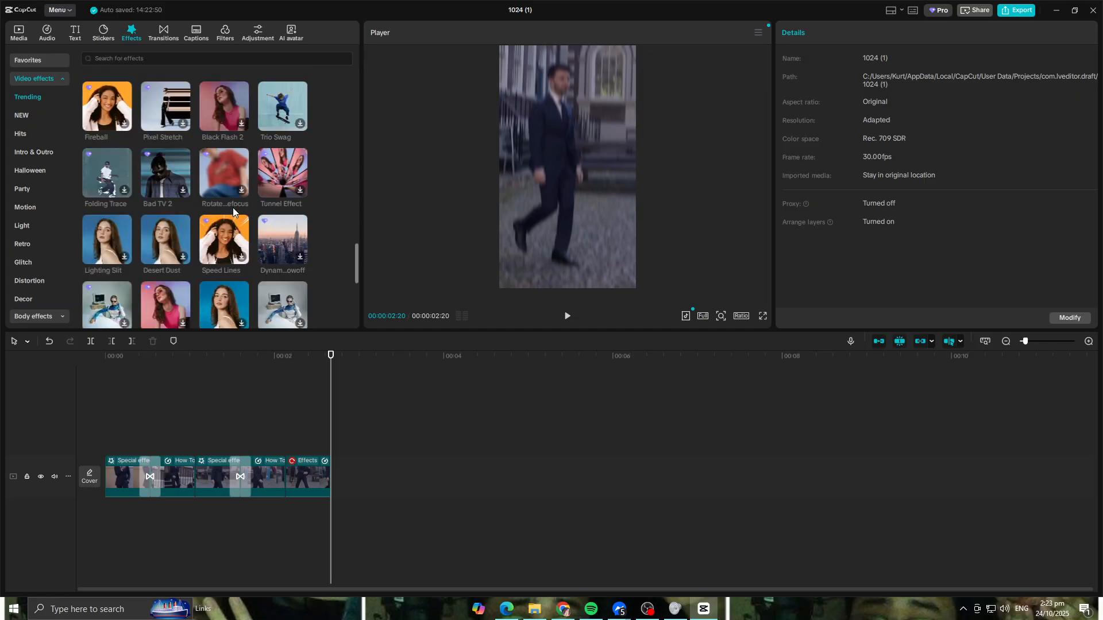
{"action": "left_click", "coordinate": [220, 99]}
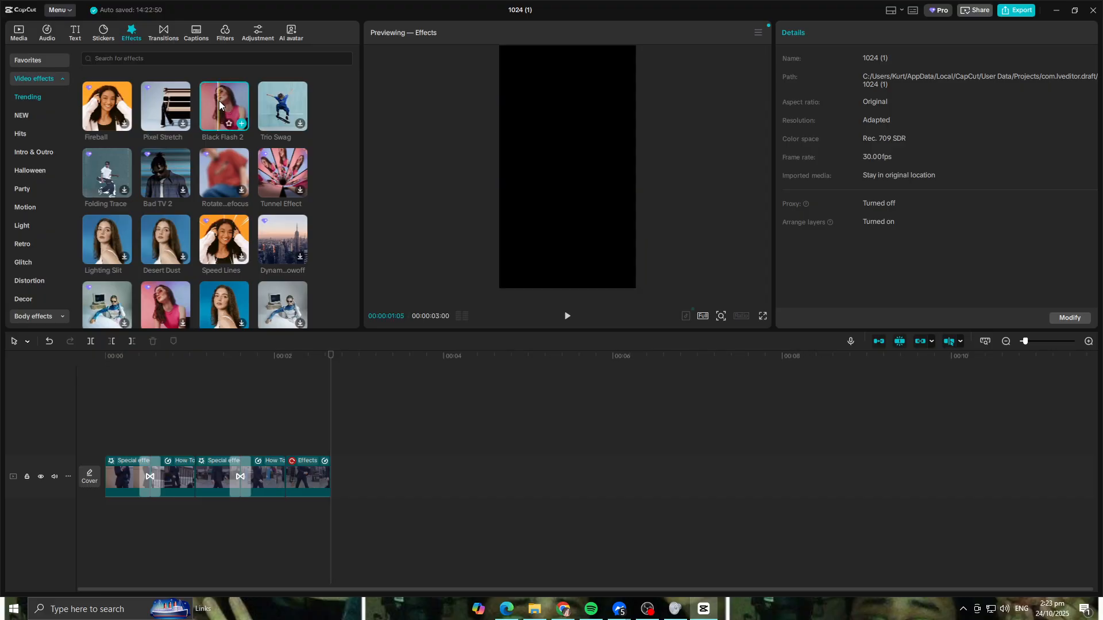
{"action": "left_click_drag", "start_coordinate": [225, 98], "coordinate": [119, 478]}
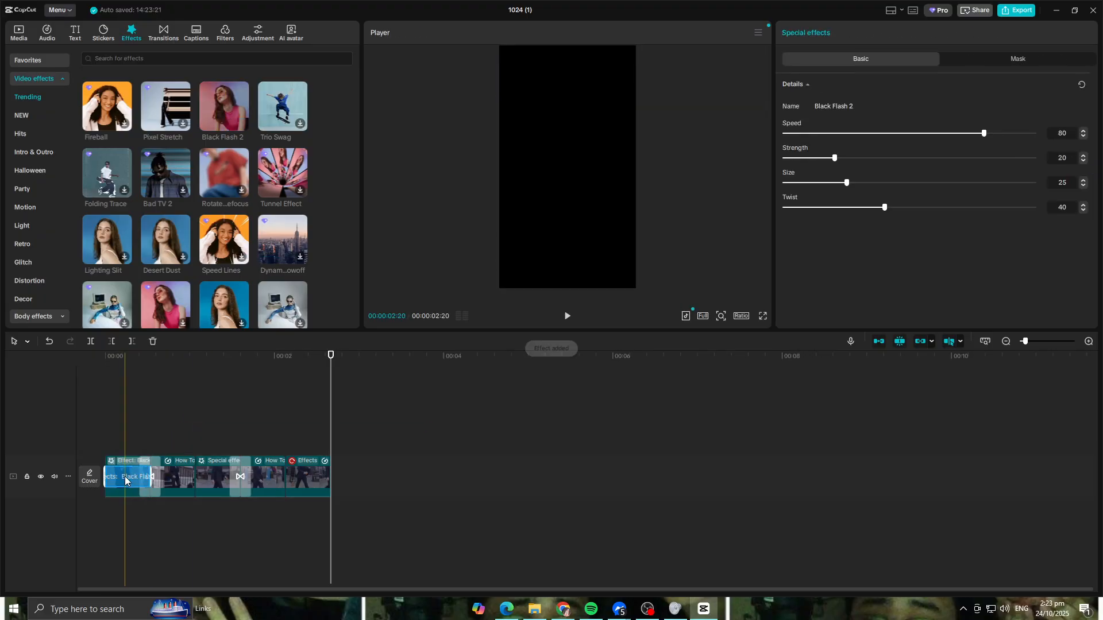
{"action": "left_click", "coordinate": [567, 316]}
- Try the Black Flash 2 effect on the remaining clips and play back the sequence from the beginning
{"action": "left_click_drag", "start_coordinate": [220, 206], "coordinate": [176, 469]}
{"action": "left_click_drag", "start_coordinate": [231, 109], "coordinate": [305, 488]}
{"action": "left_click_drag", "start_coordinate": [240, 355], "coordinate": [15, 386]}
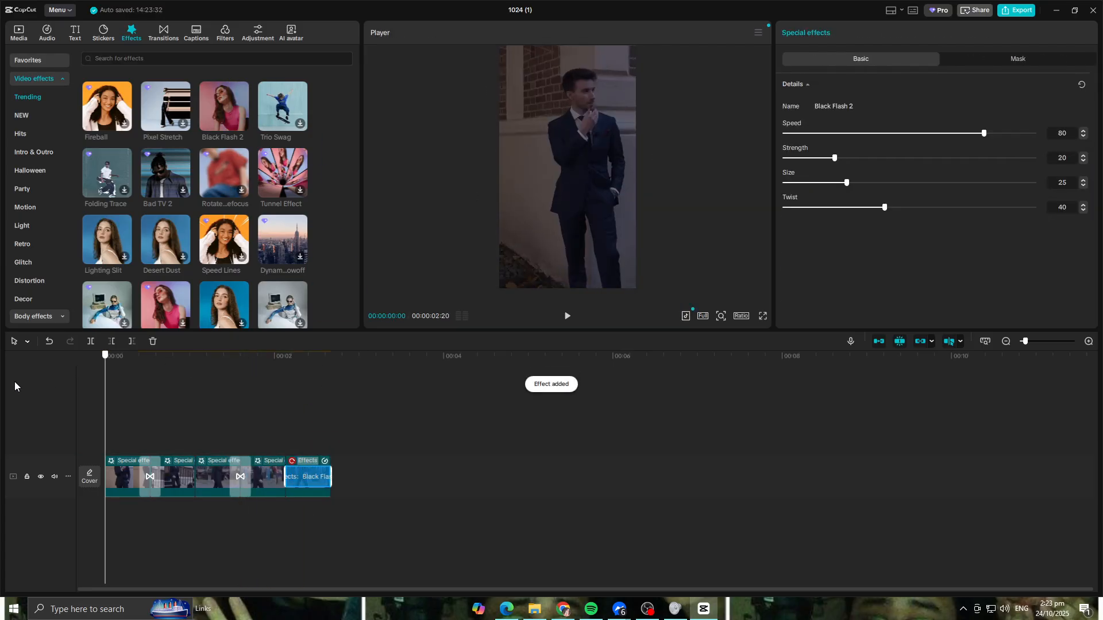
{"action": "left_click", "coordinate": [566, 318]}
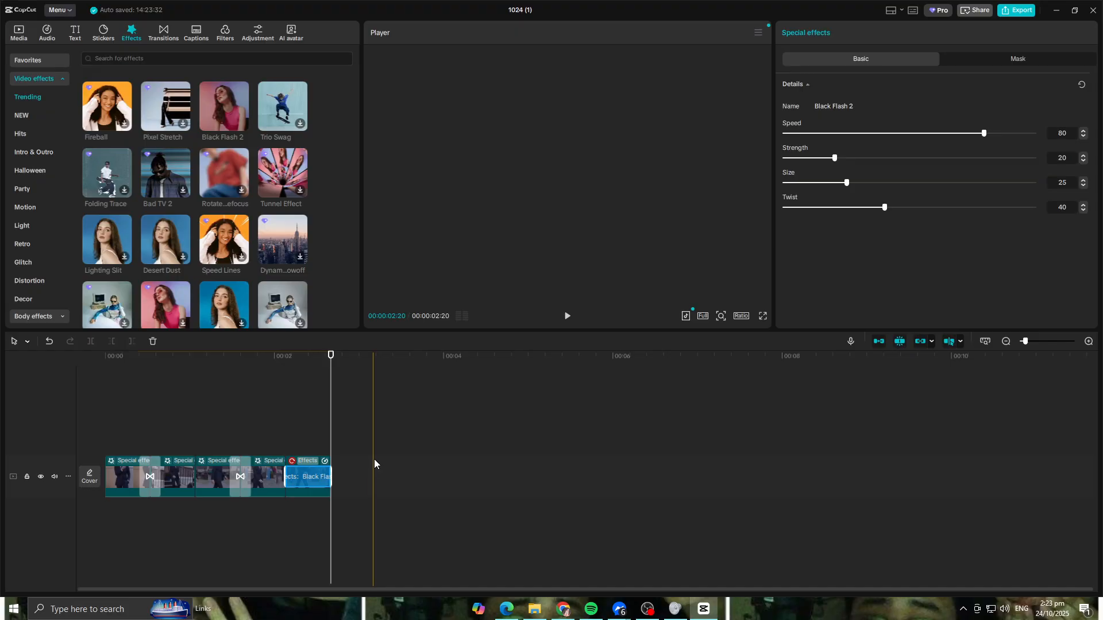
- Undo the Black Flash 2 effects added to the clips and play back the sequence
{"action": "left_click", "coordinate": [384, 437]}
{"action": "key", "text": "ctrl+z"}
{"action": "key", "text": "ctrl+z"}
{"action": "key", "text": "space"}
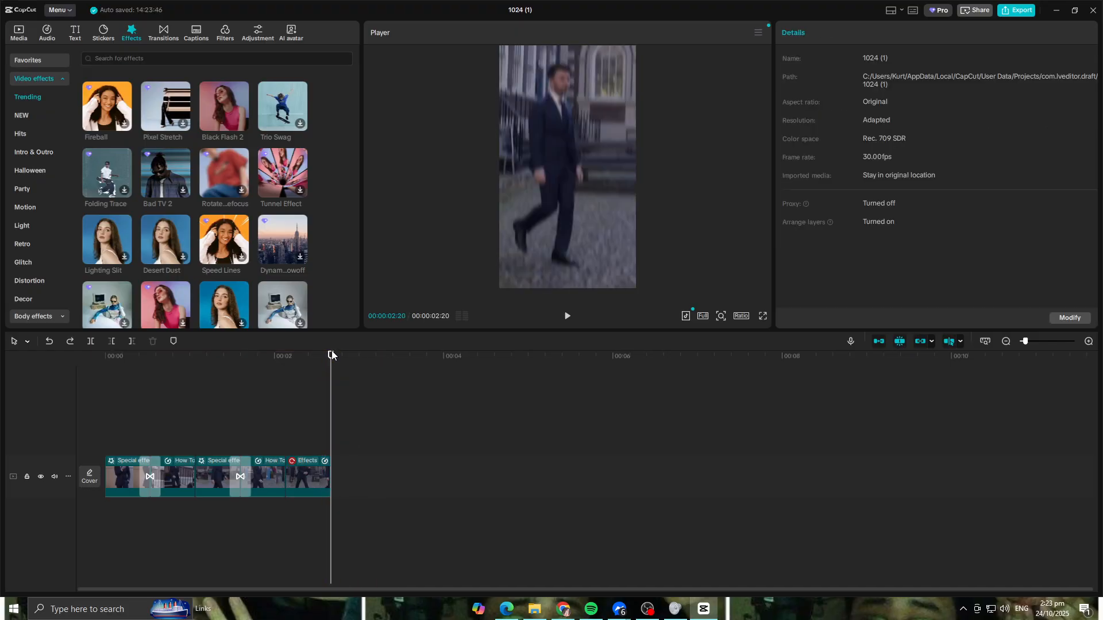